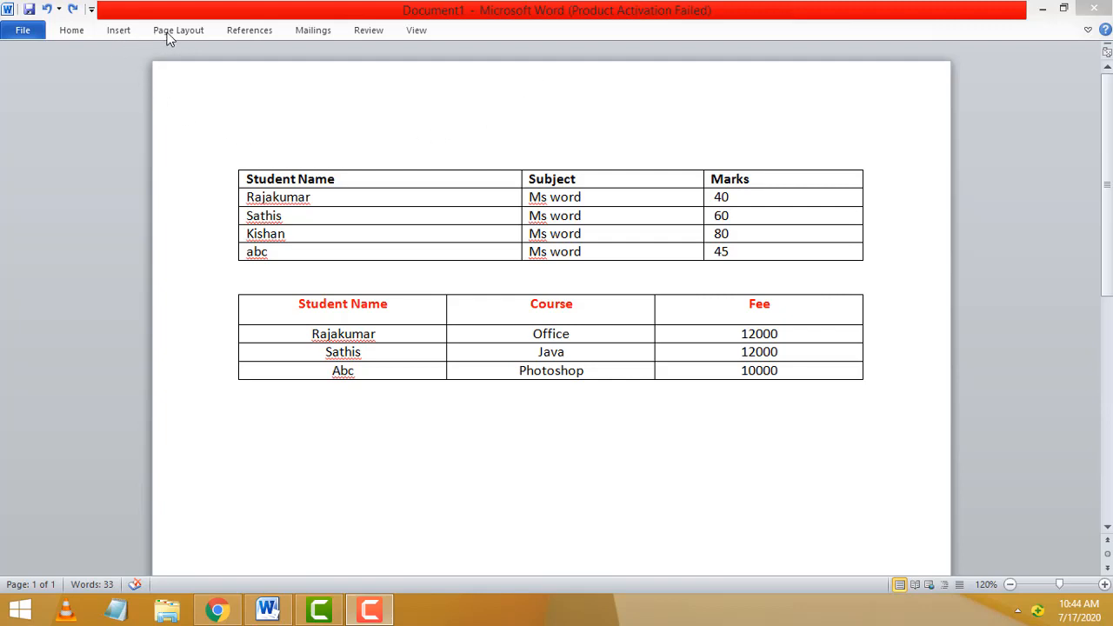
click(124, 37)
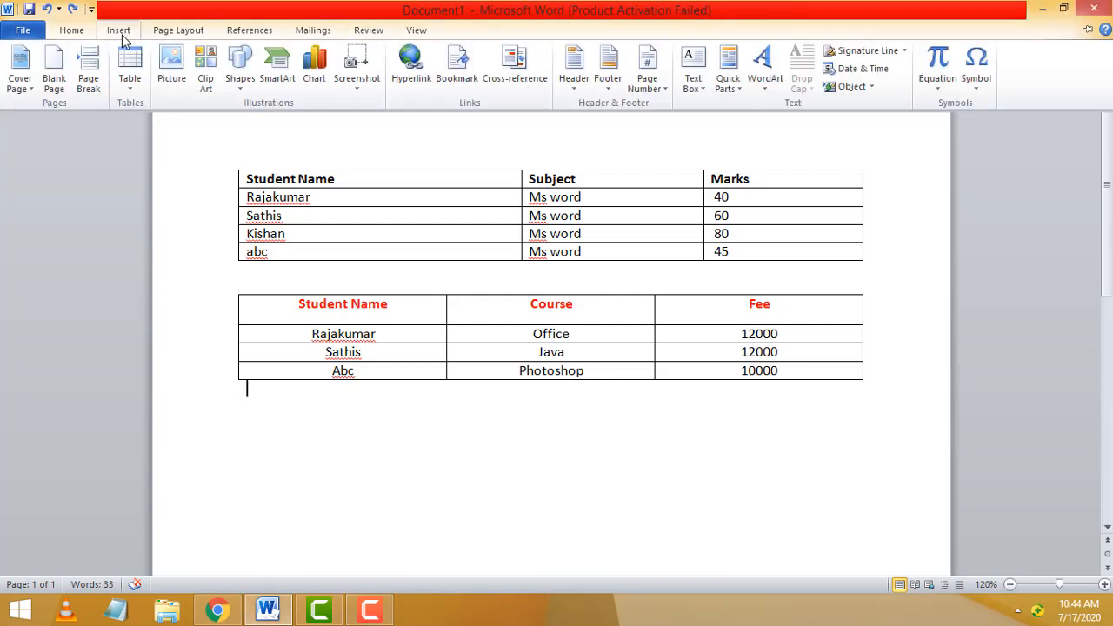
click(75, 40)
click(114, 37)
click(169, 37)
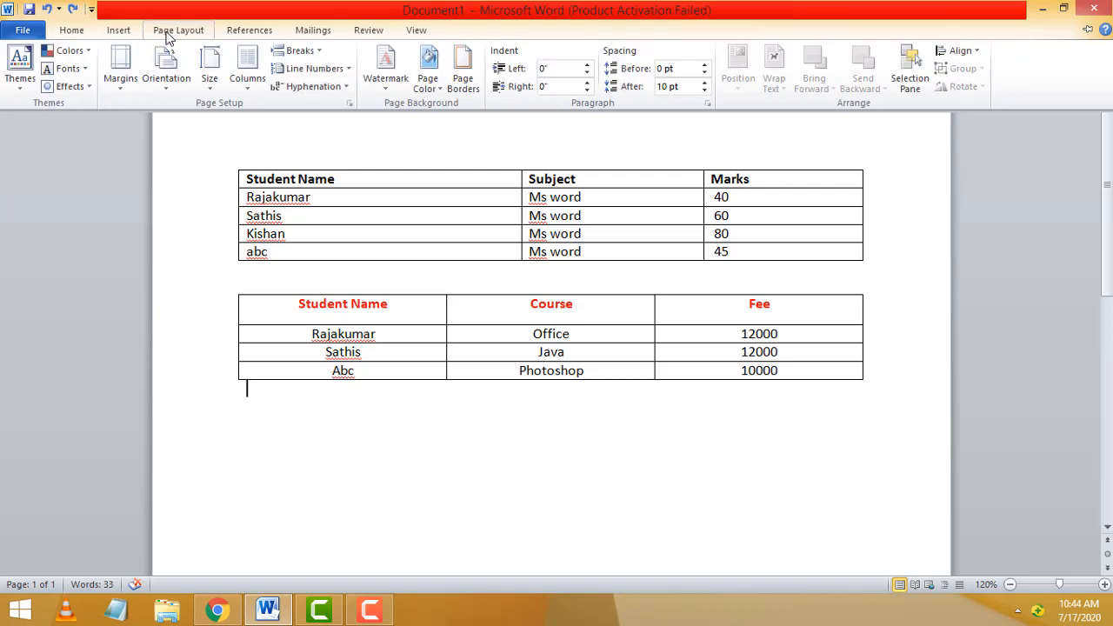
click(171, 37)
click(171, 36)
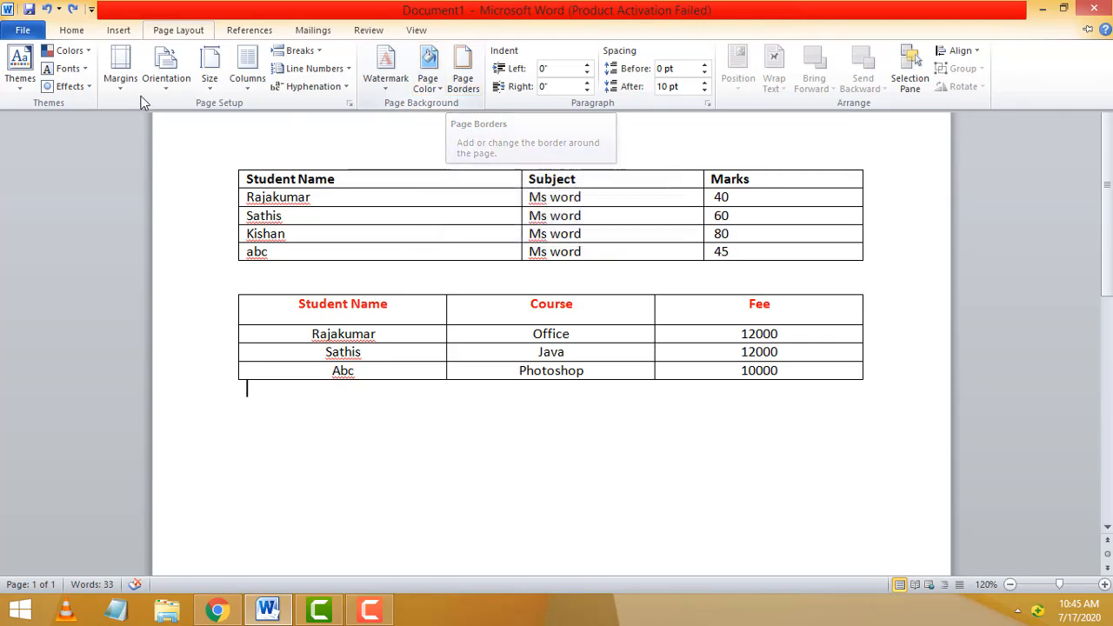
Create a new blank document
click(25, 31)
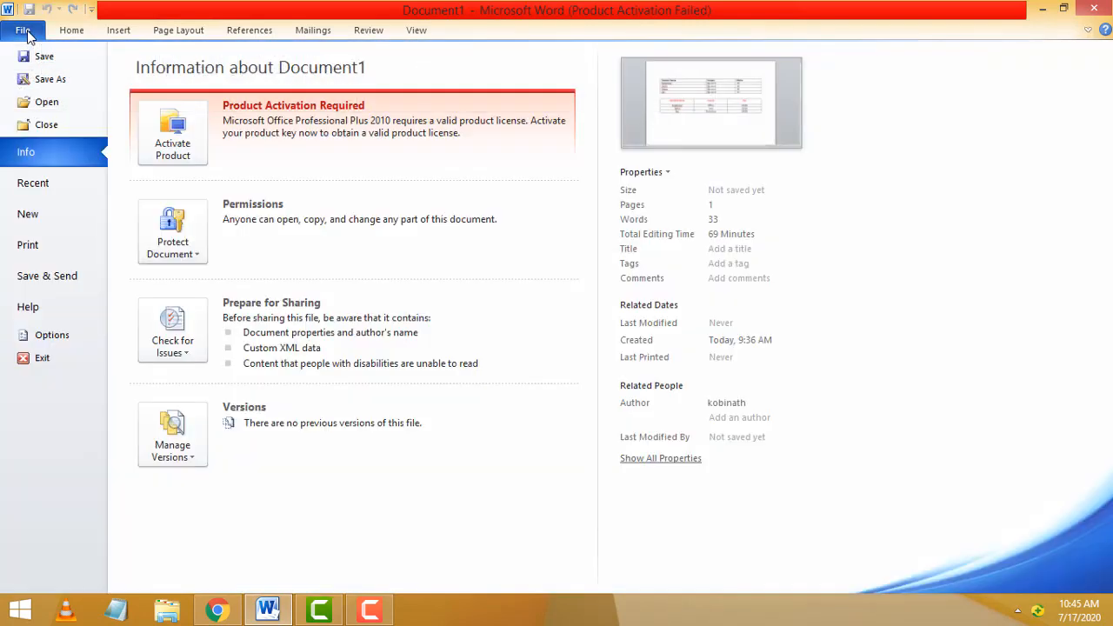
click(31, 214)
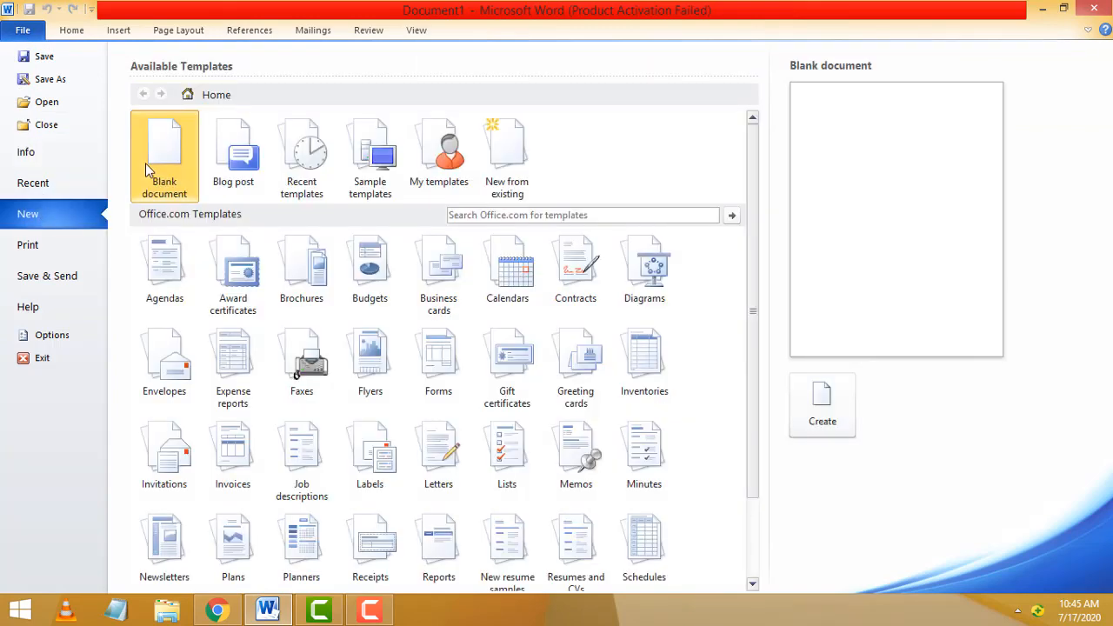
click(821, 404)
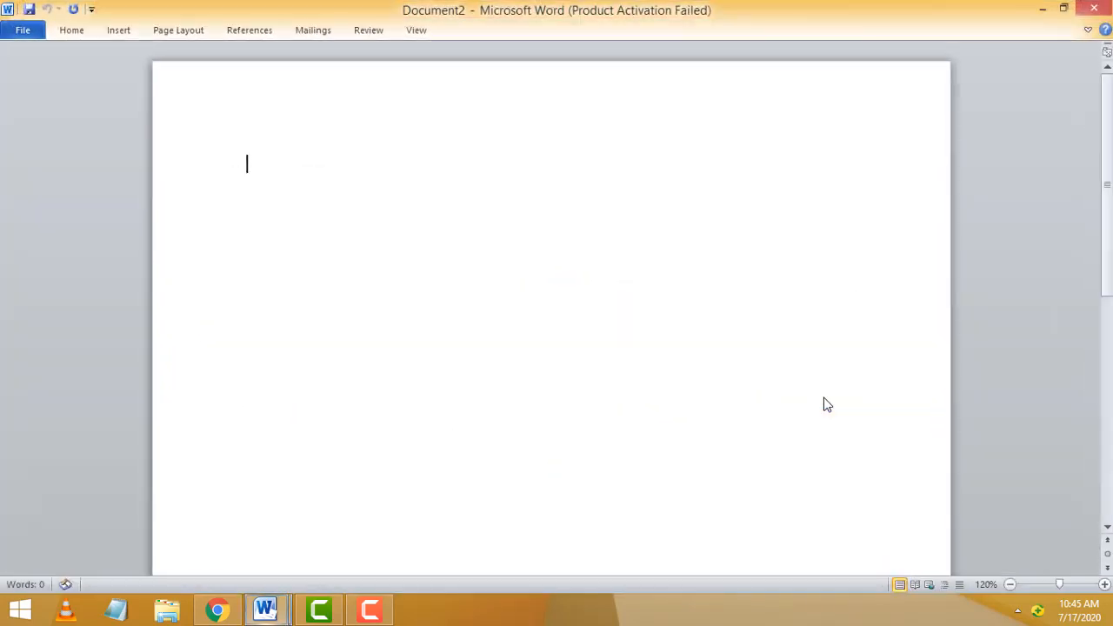
Try a solid single-line box page border on the whole document and undo it
click(174, 30)
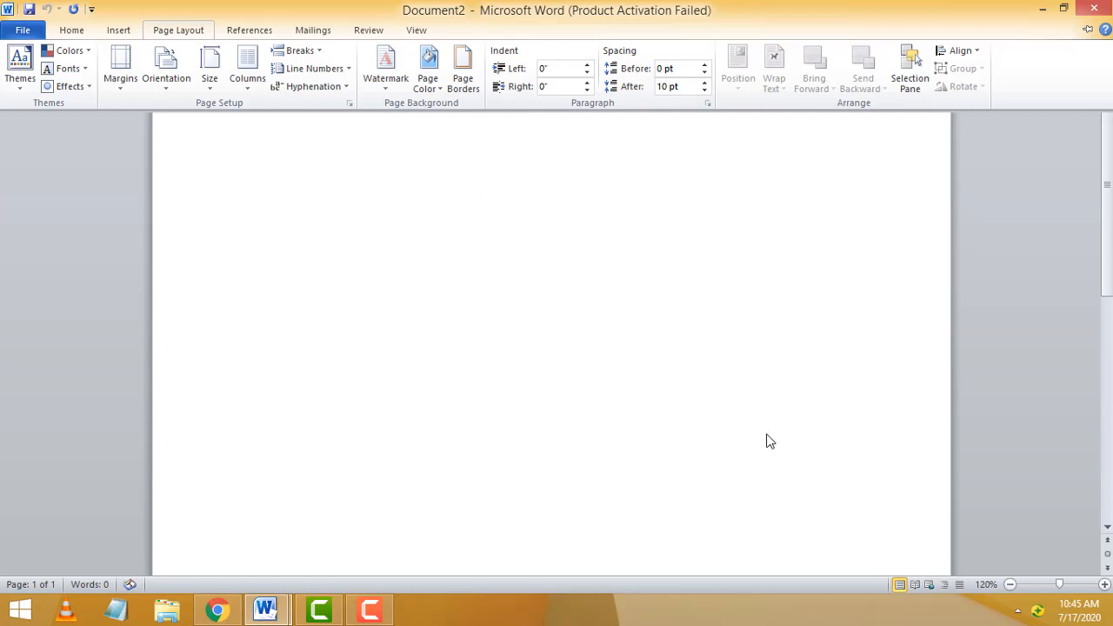
click(466, 82)
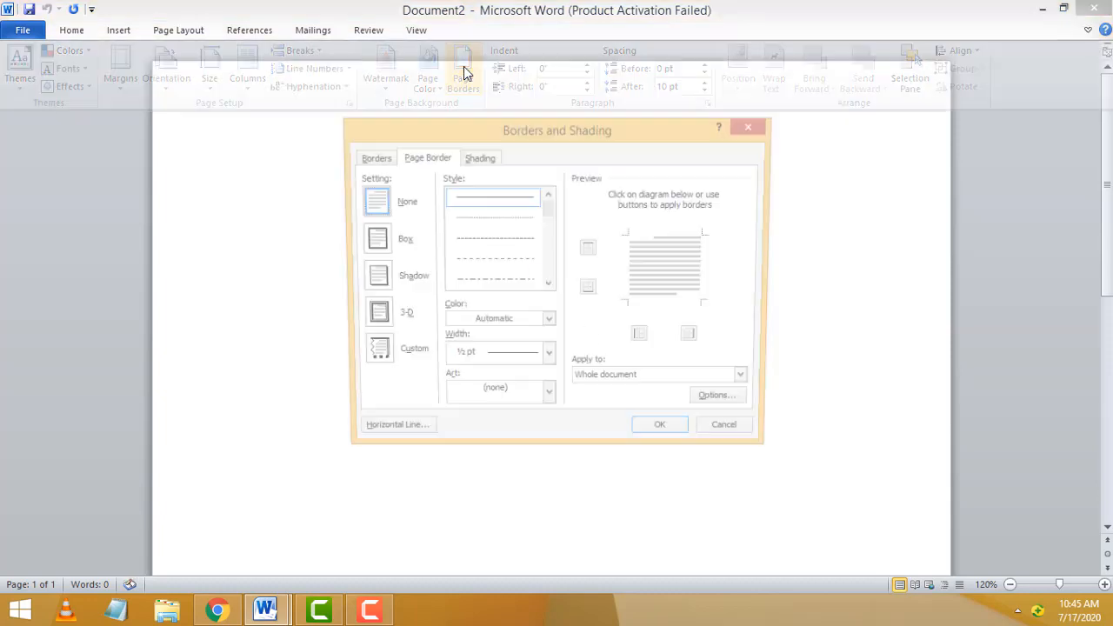
drag(491, 129, 462, 75)
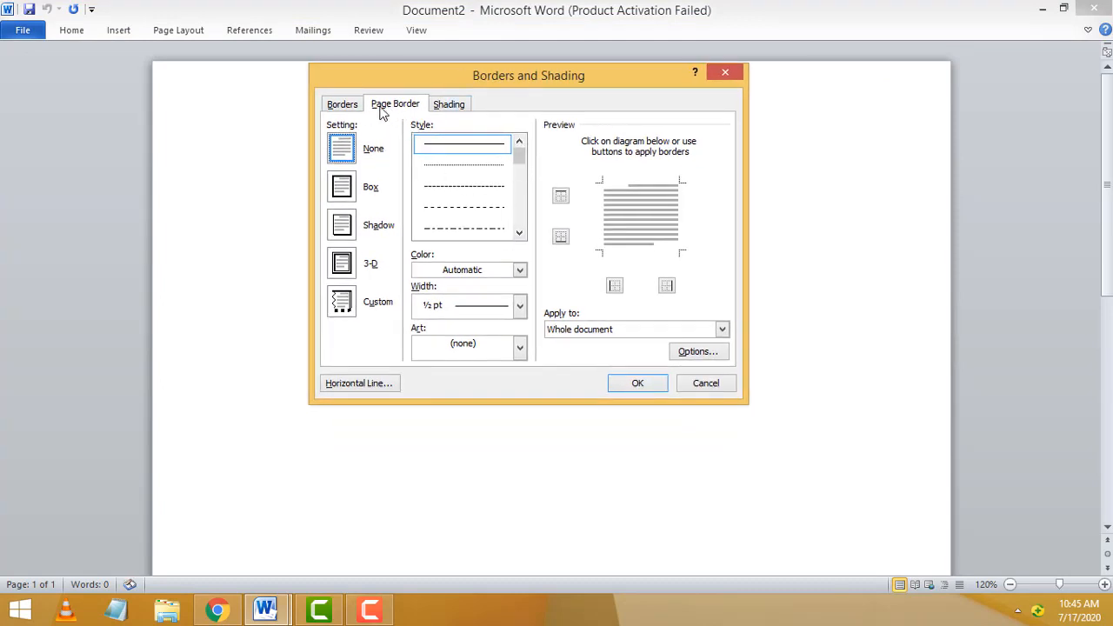
click(353, 112)
click(393, 111)
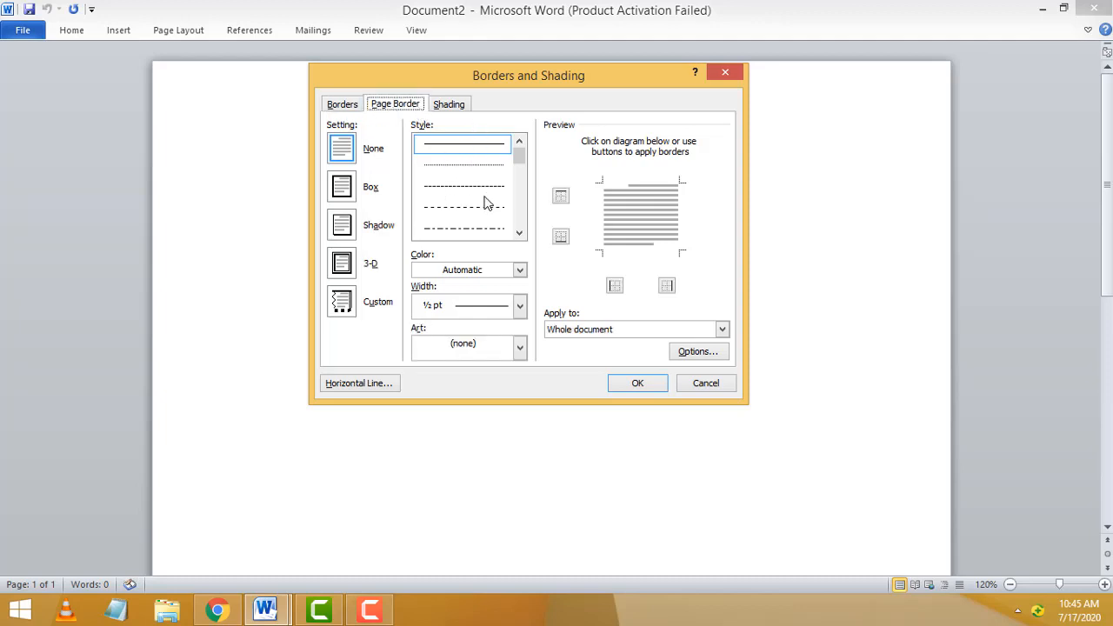
click(446, 166)
click(448, 185)
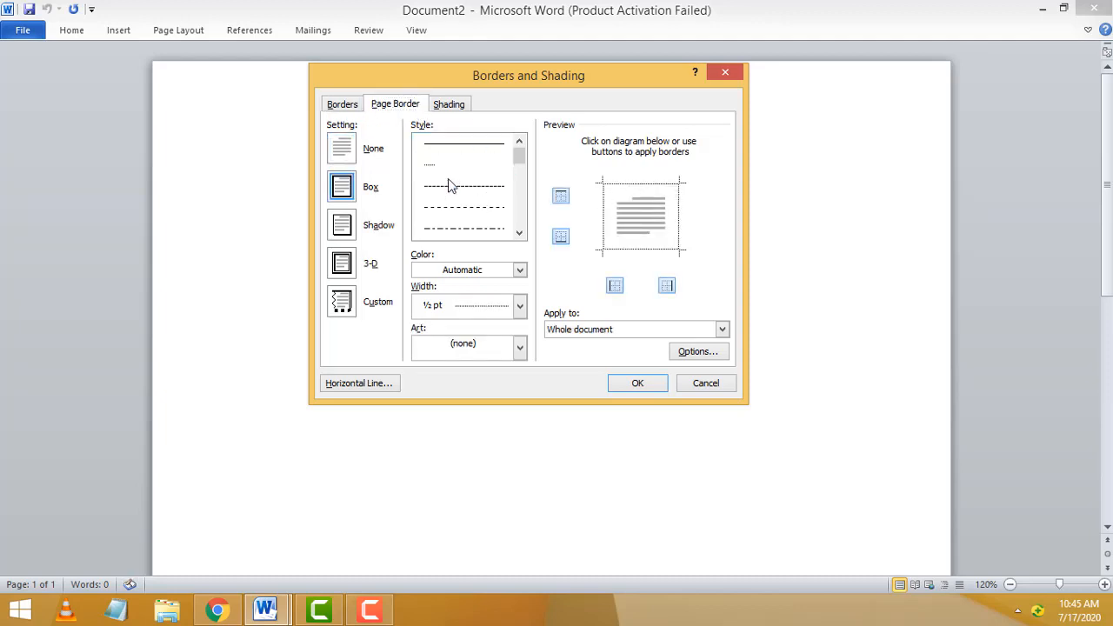
click(457, 207)
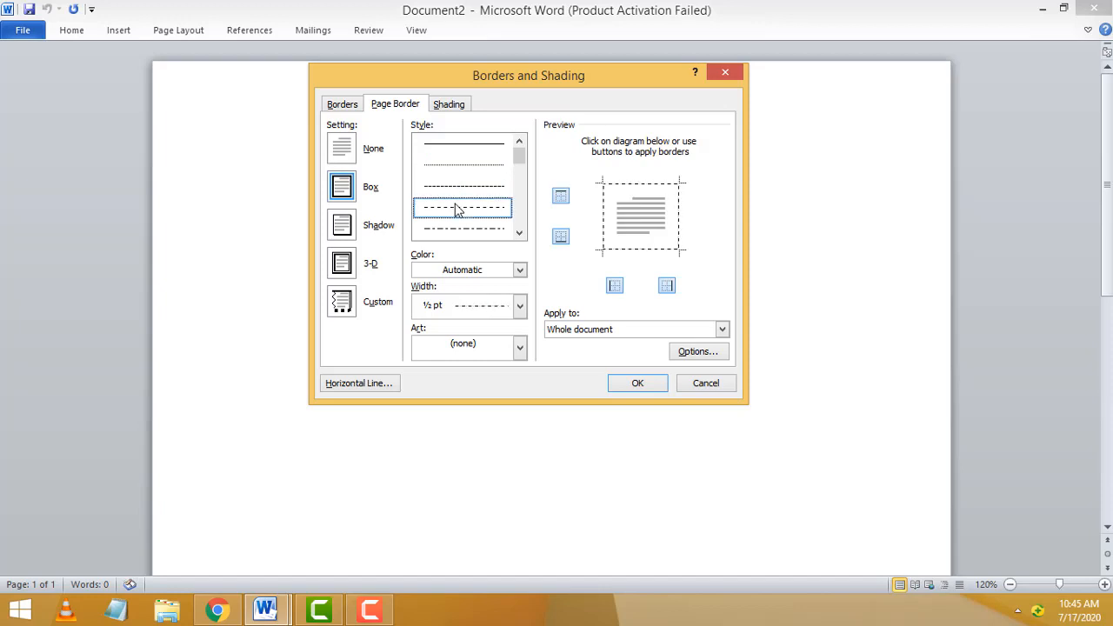
click(458, 148)
click(634, 383)
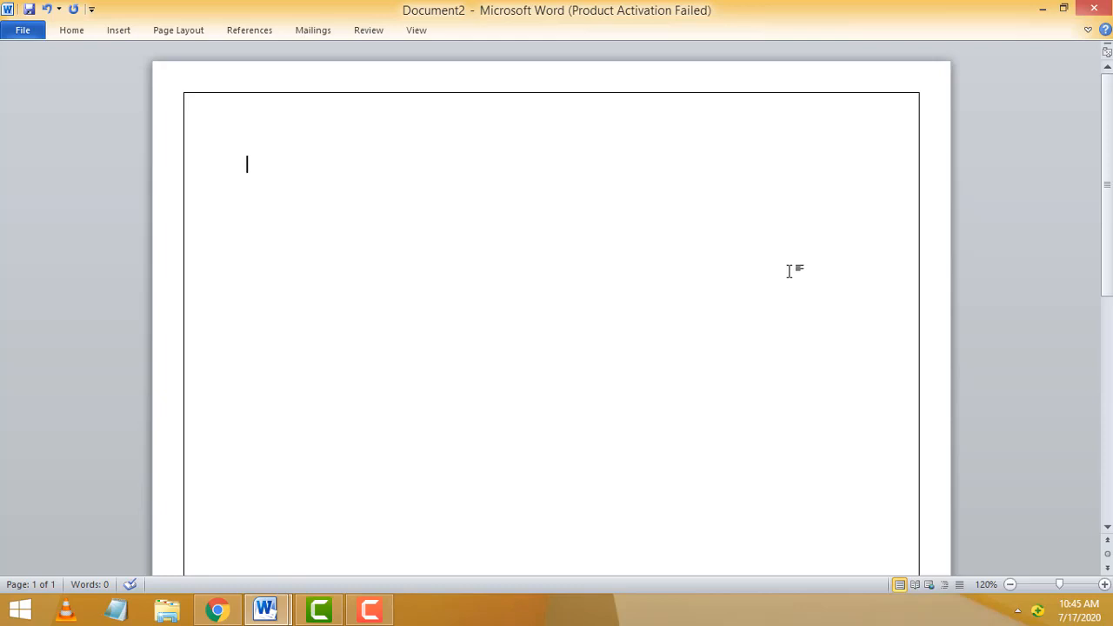
key(ctrl+z)
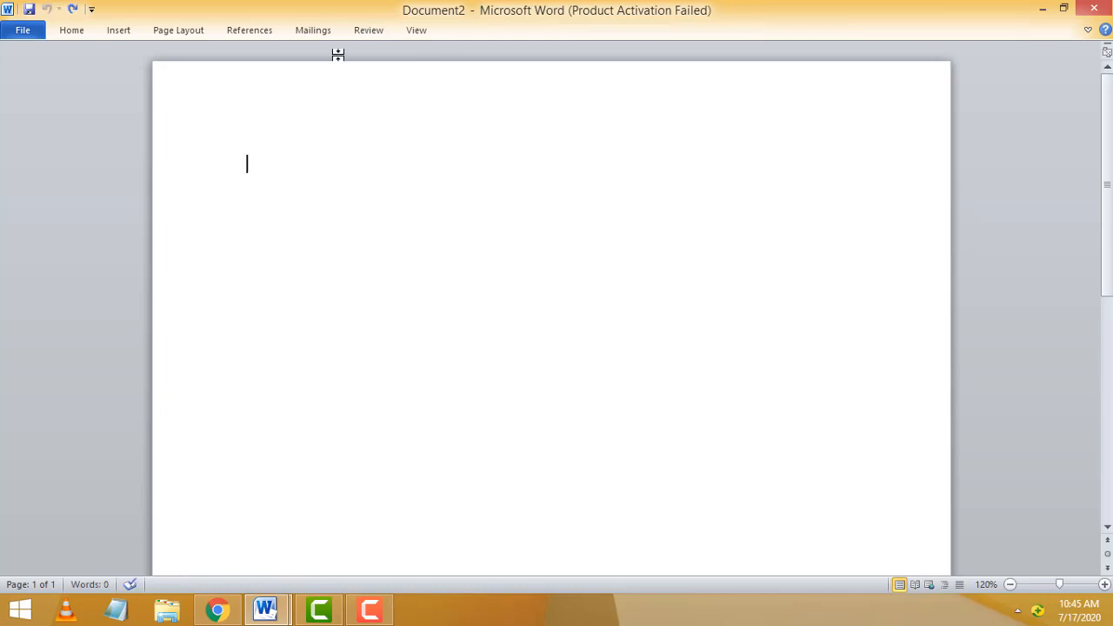
Preview the double-line and triple-line page border styles, and select the dash-dot line style
click(178, 30)
click(462, 80)
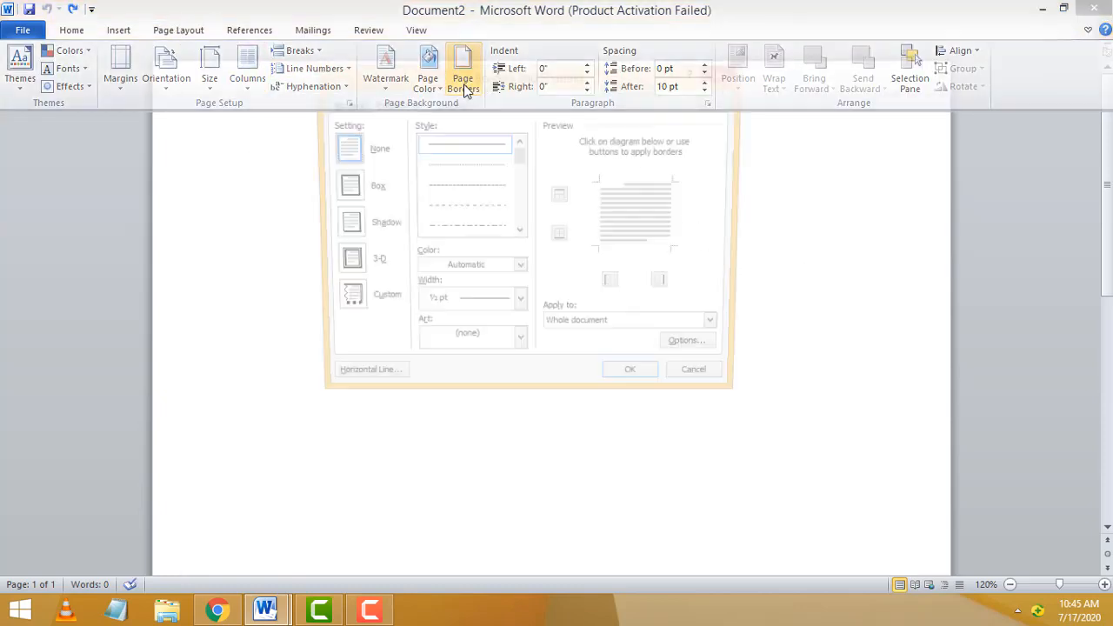
click(519, 232)
click(519, 232)
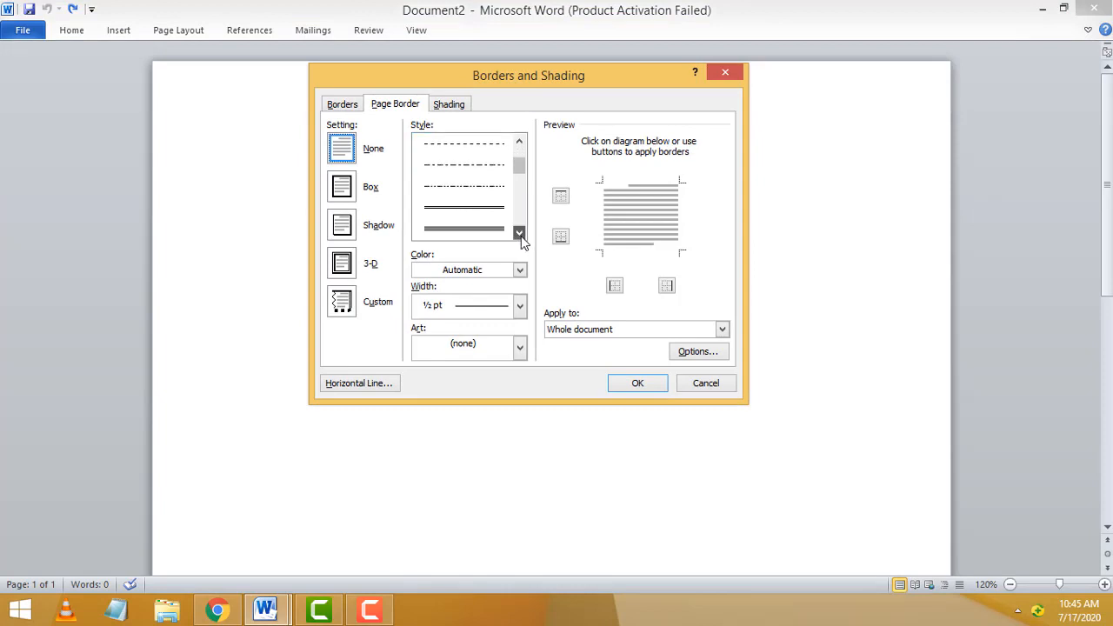
click(466, 210)
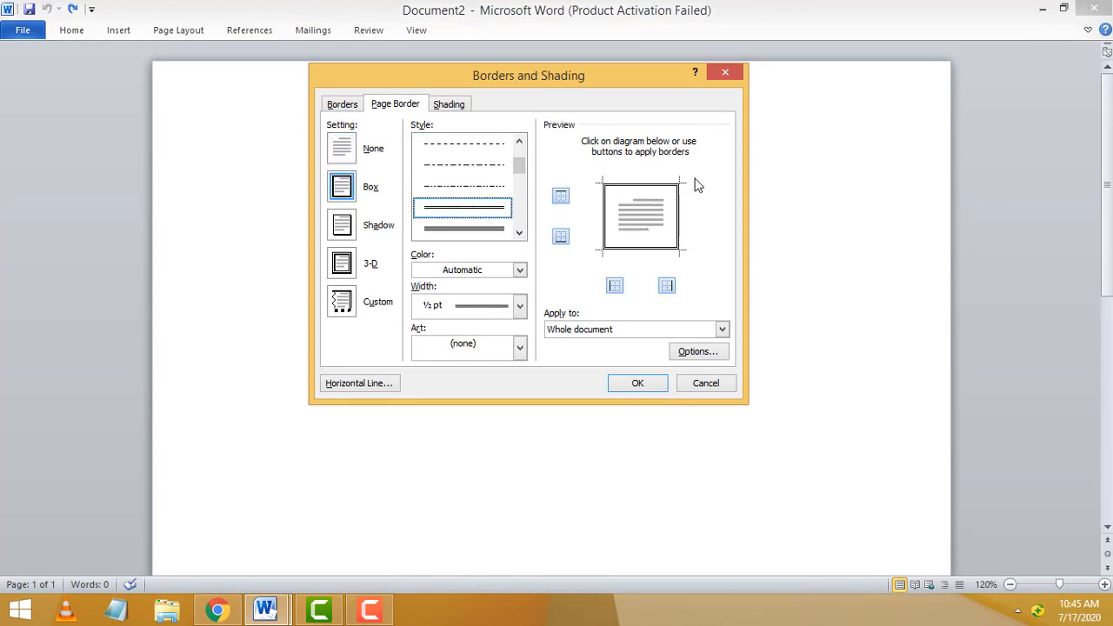
click(463, 229)
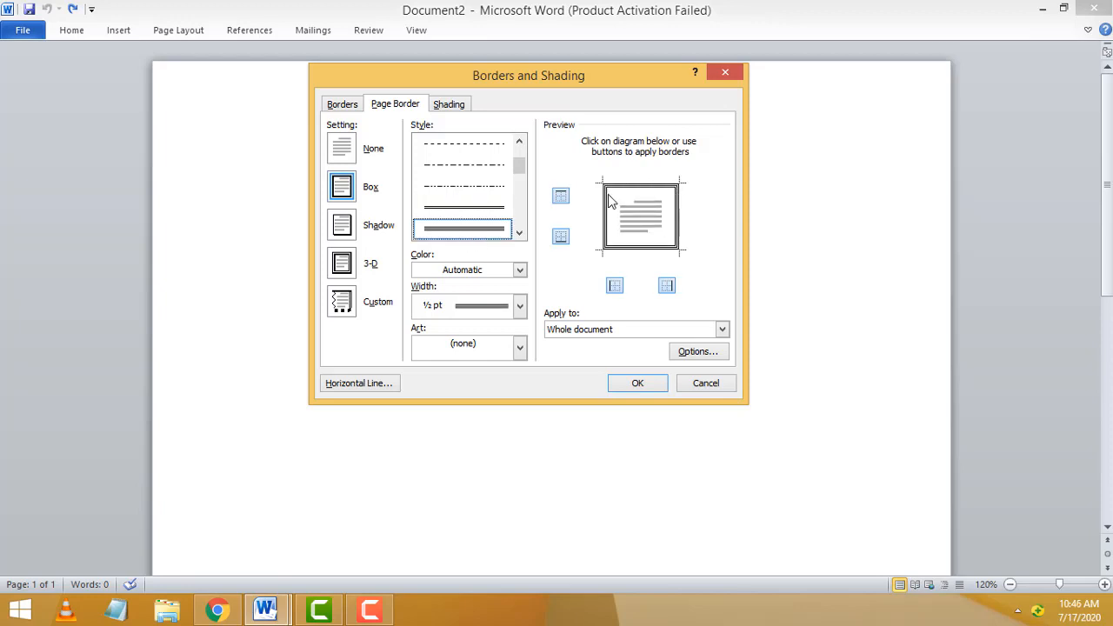
click(503, 168)
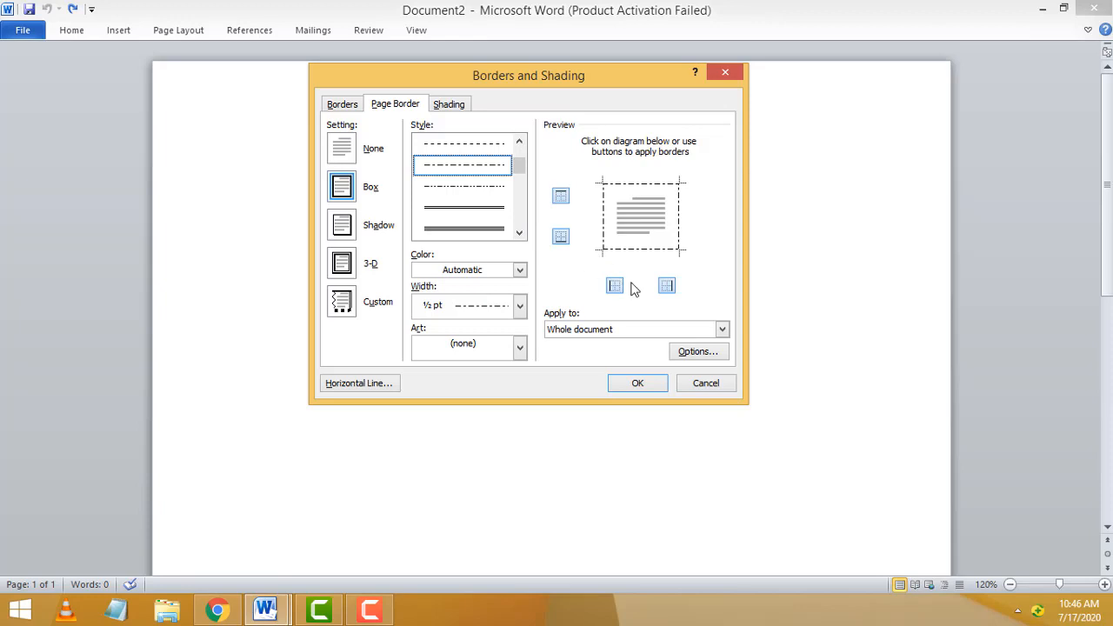
Switch the right, left and top edges of the dash-dot page border off and back on in the preview
click(666, 287)
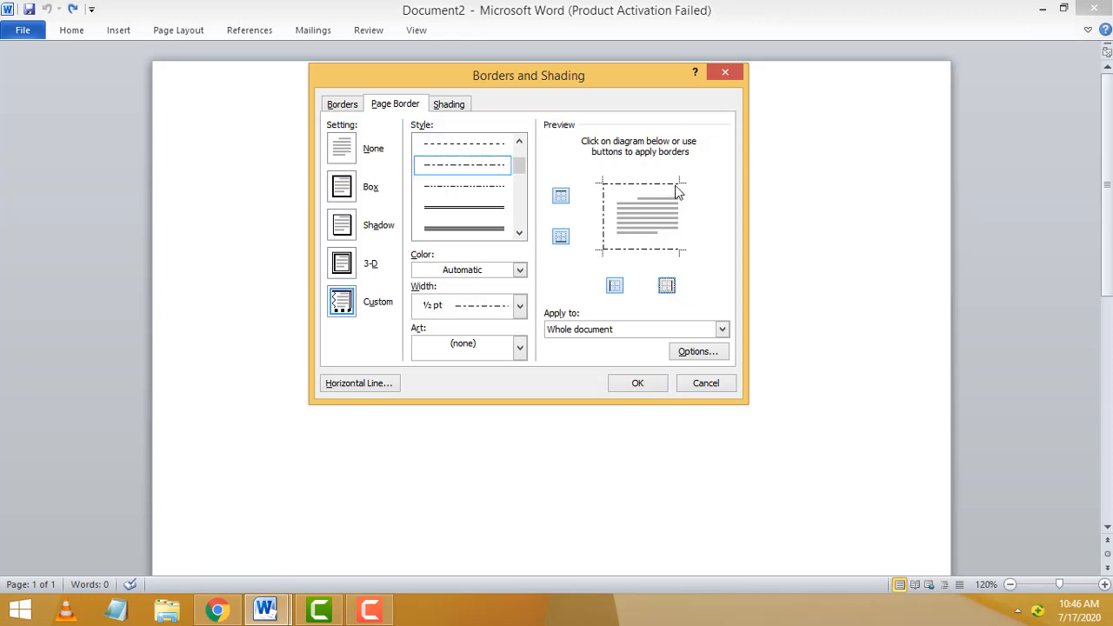
click(670, 290)
click(615, 288)
click(616, 287)
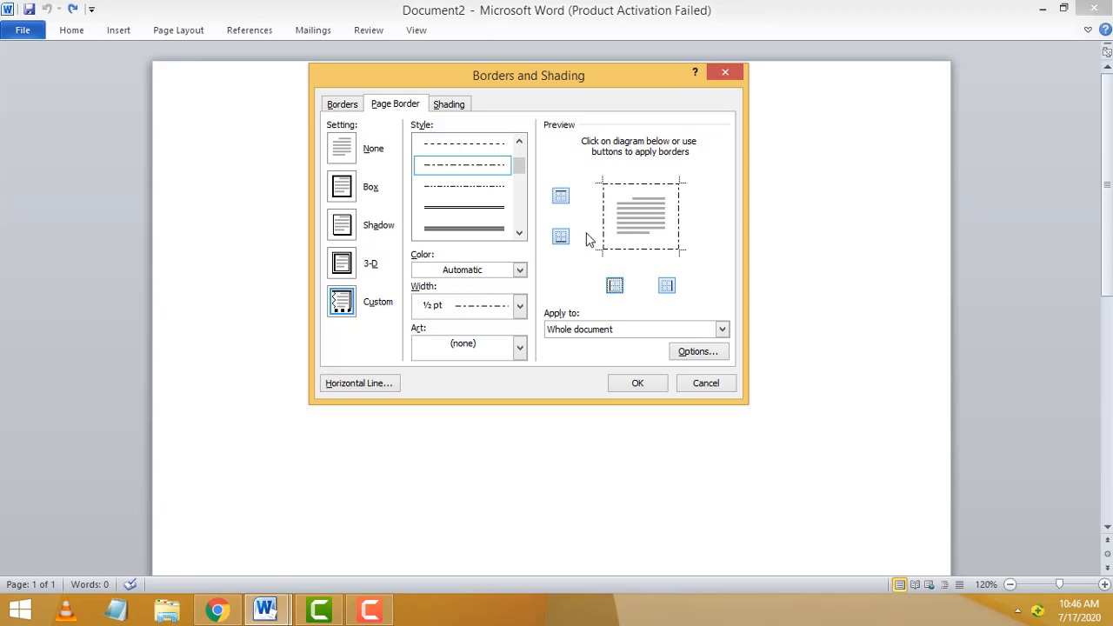
click(563, 194)
click(563, 195)
Try a 3 pt width for the dash-dot border line and set it to ¼ pt
click(519, 232)
click(519, 232)
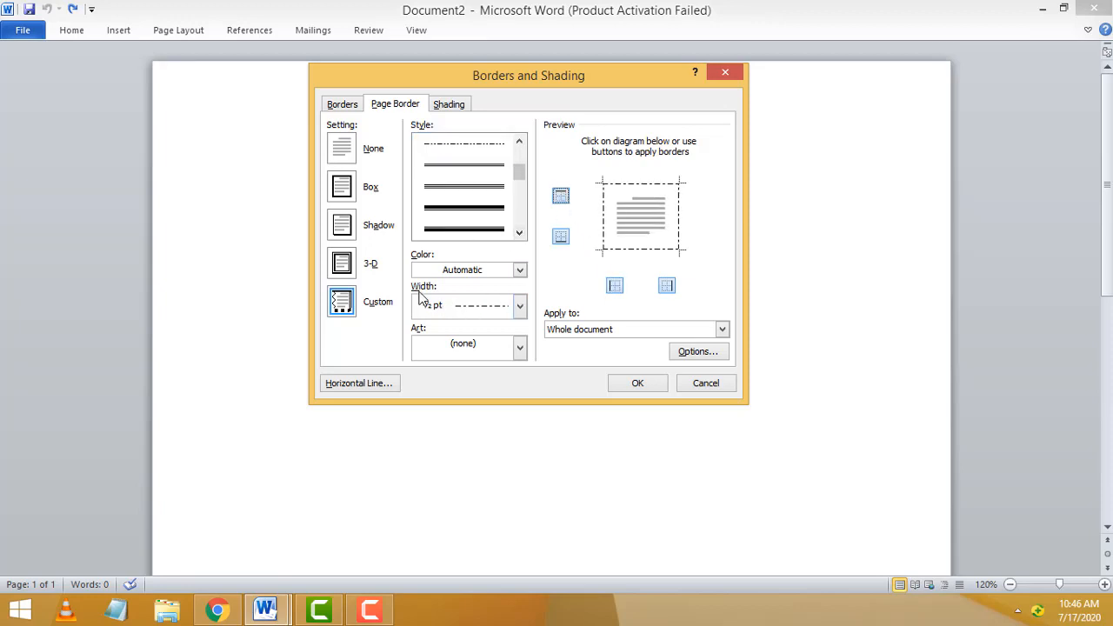
click(520, 305)
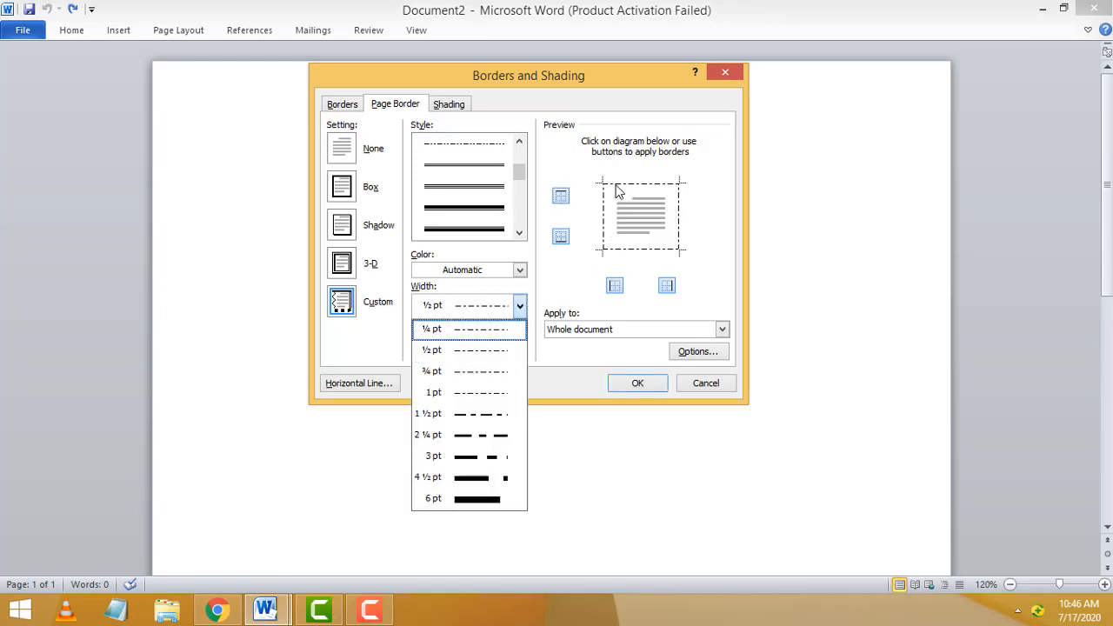
click(469, 455)
click(520, 310)
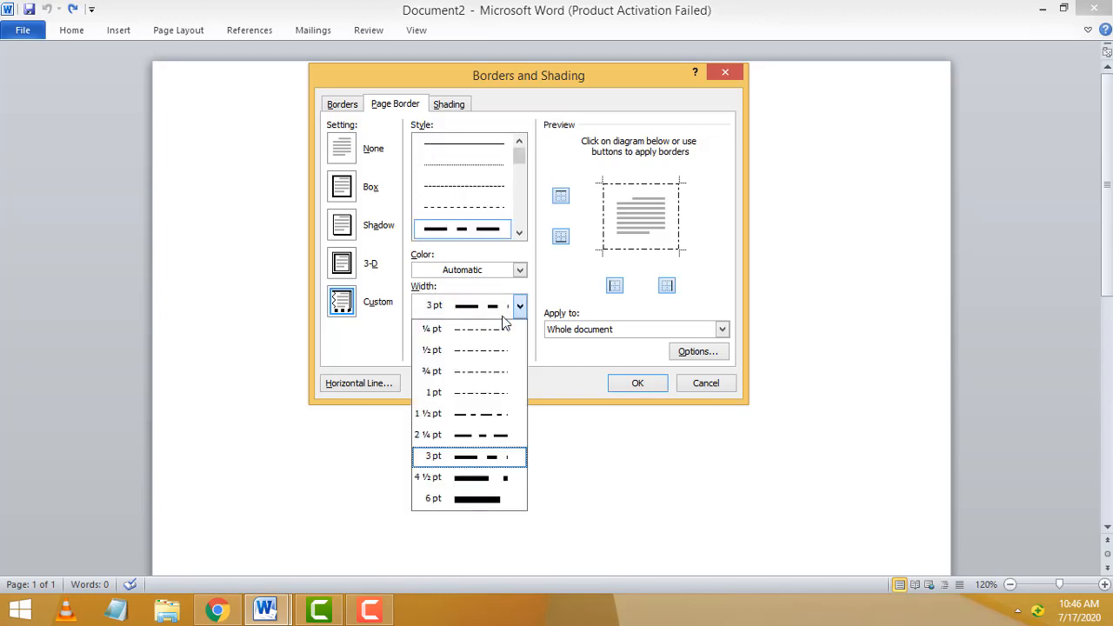
click(473, 328)
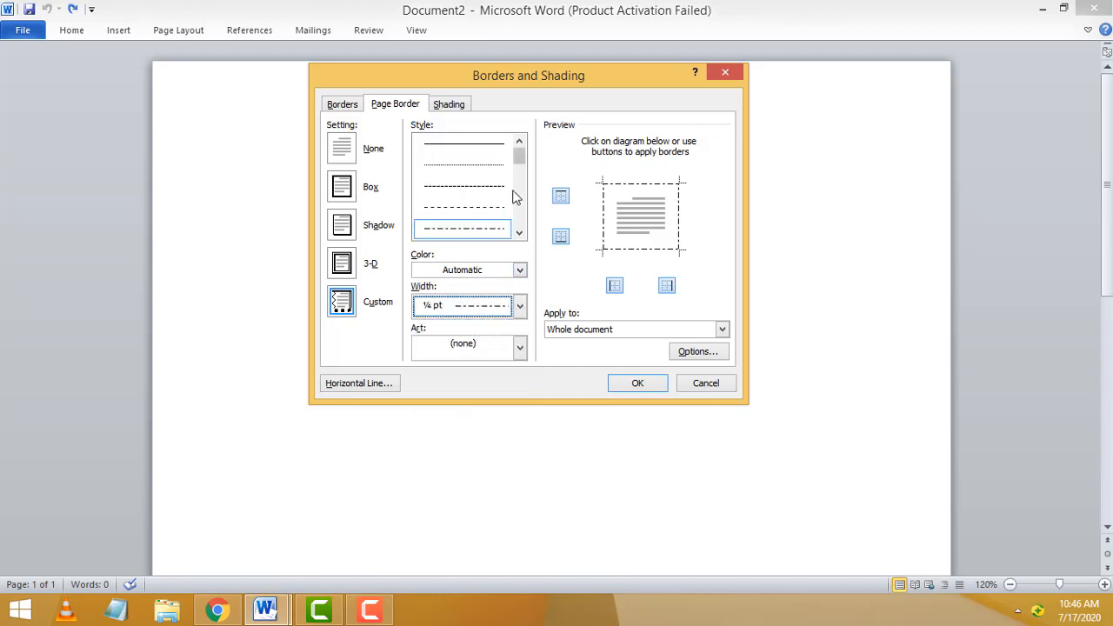
Select the double-line style at ½ pt and confirm the page border settings for the whole document
drag(518, 160, 519, 177)
click(480, 146)
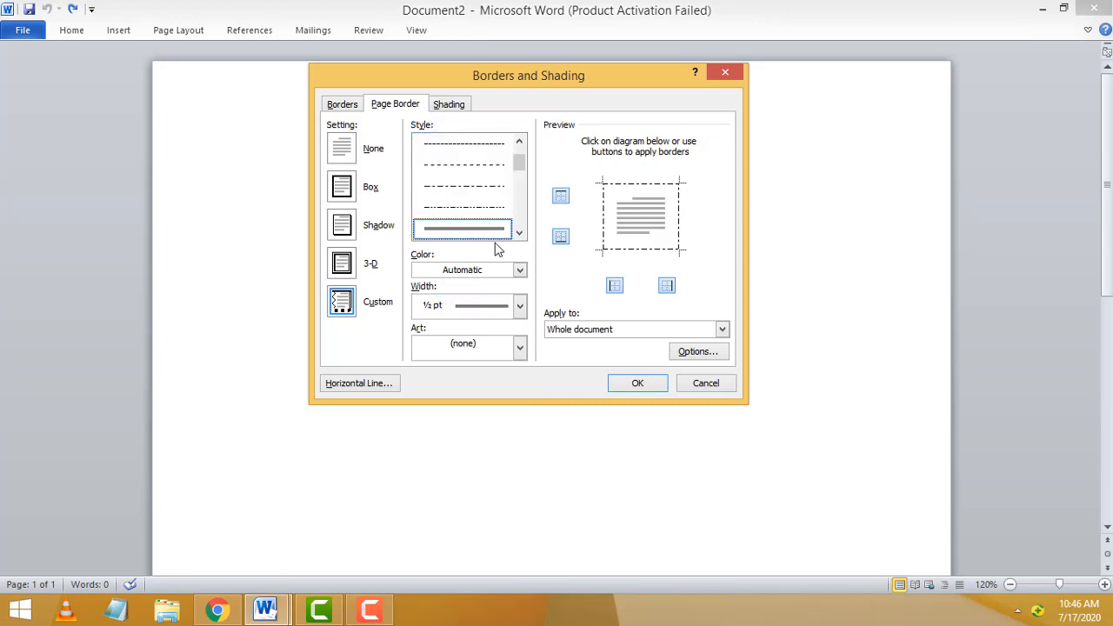
click(636, 384)
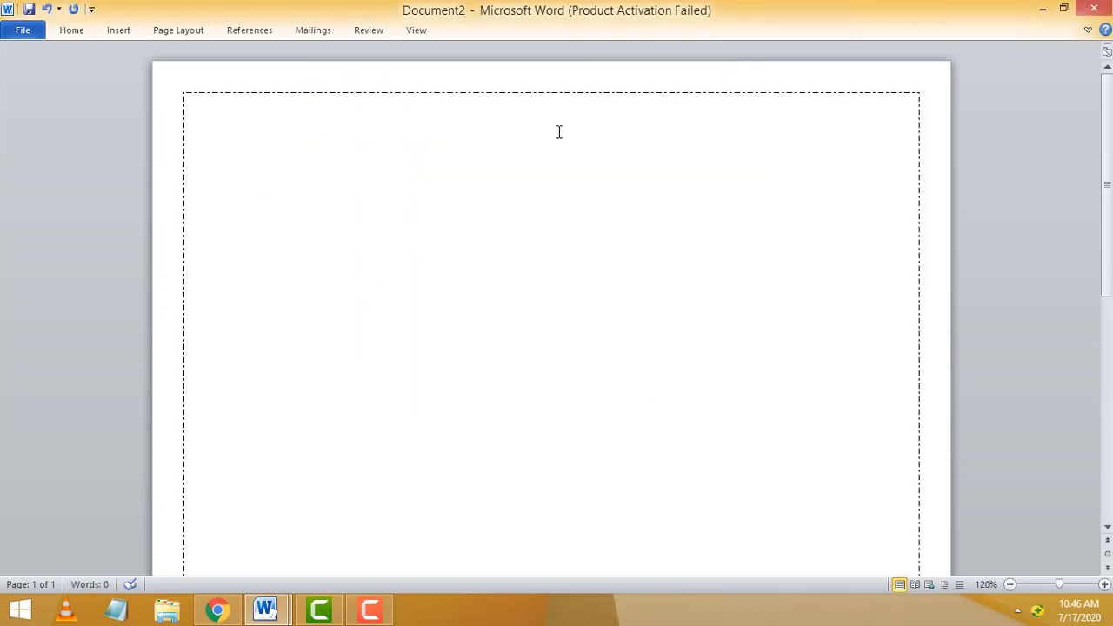
Apply a ½ pt double-line box page border to the whole document and check it down the page
click(193, 33)
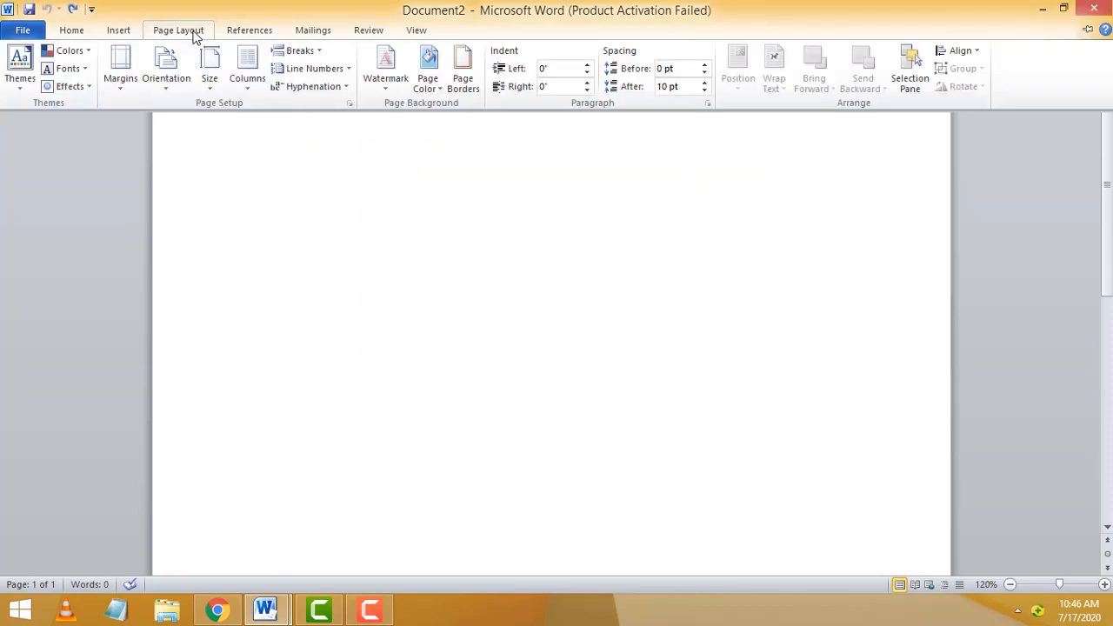
click(458, 85)
click(519, 233)
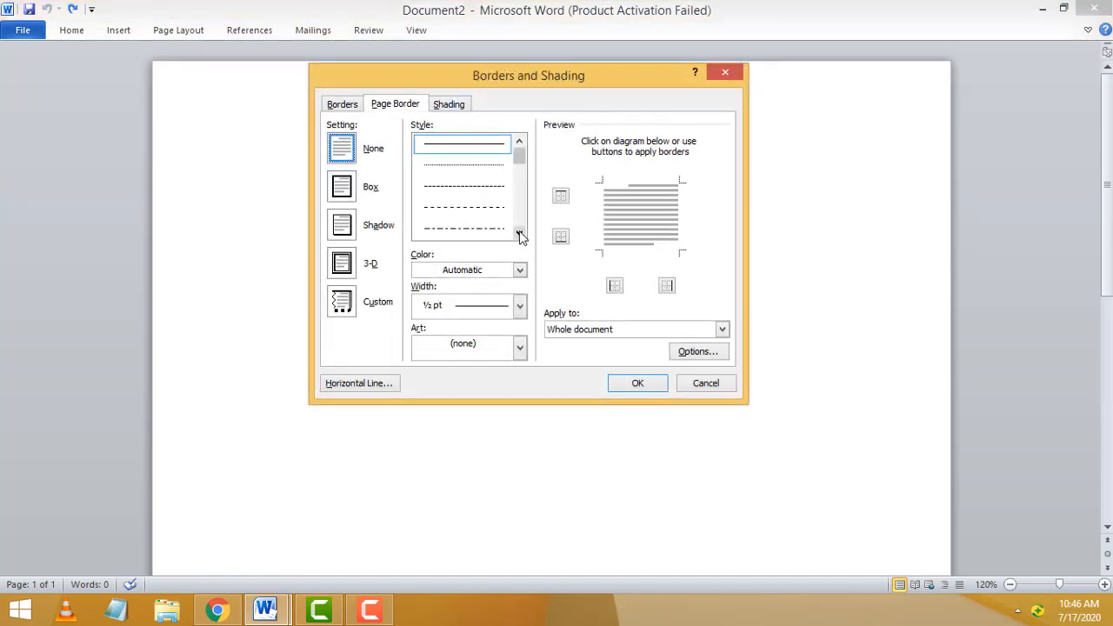
click(518, 233)
click(465, 228)
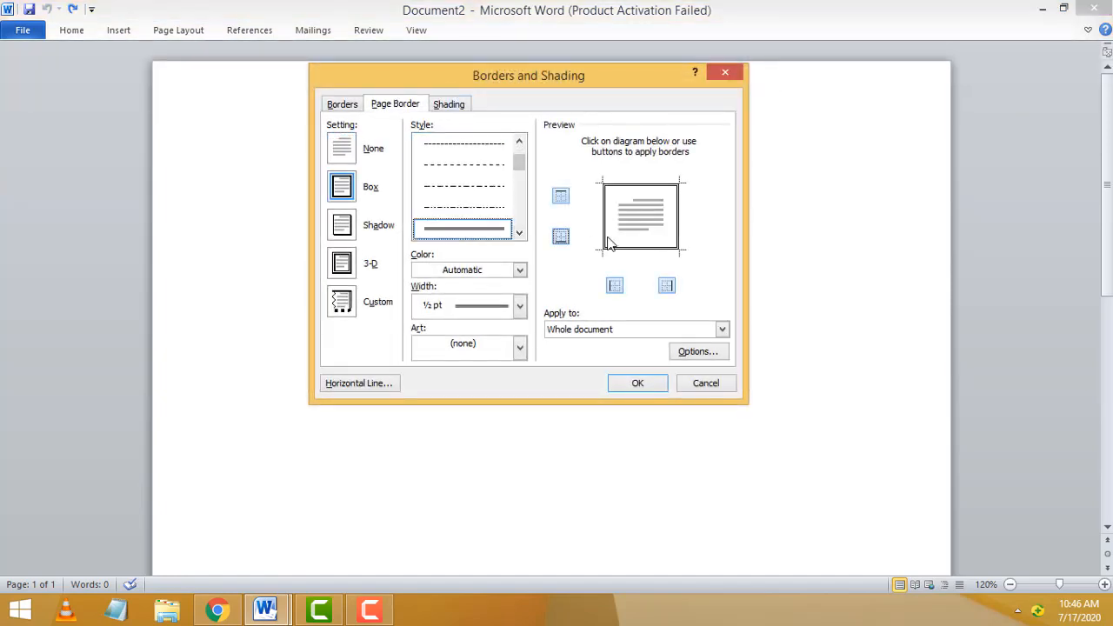
click(639, 384)
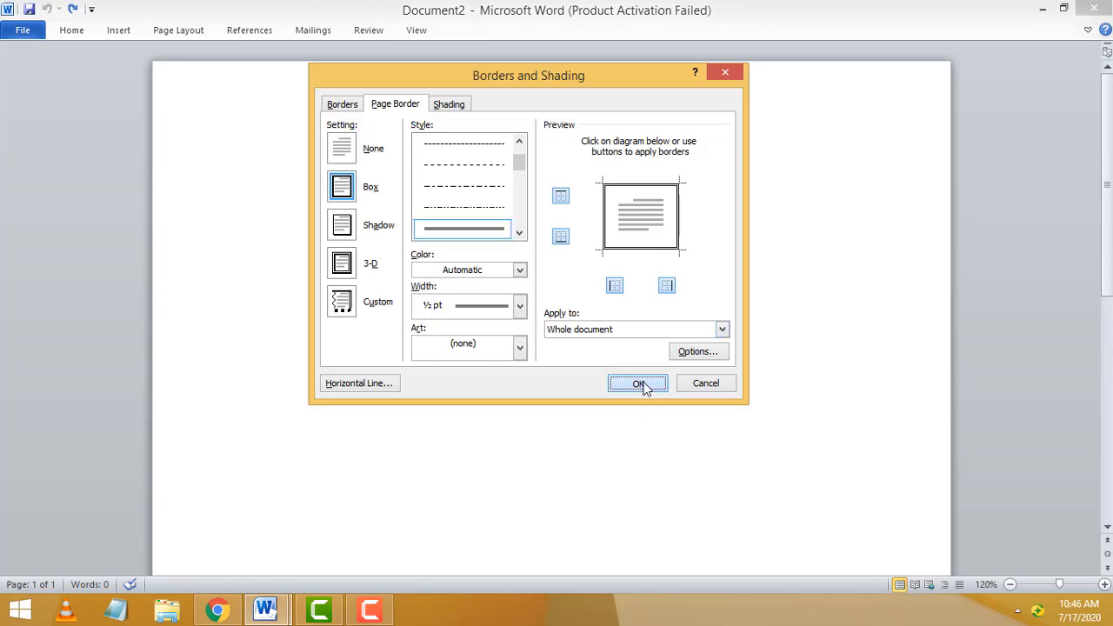
scroll(937, 201, down, 10)
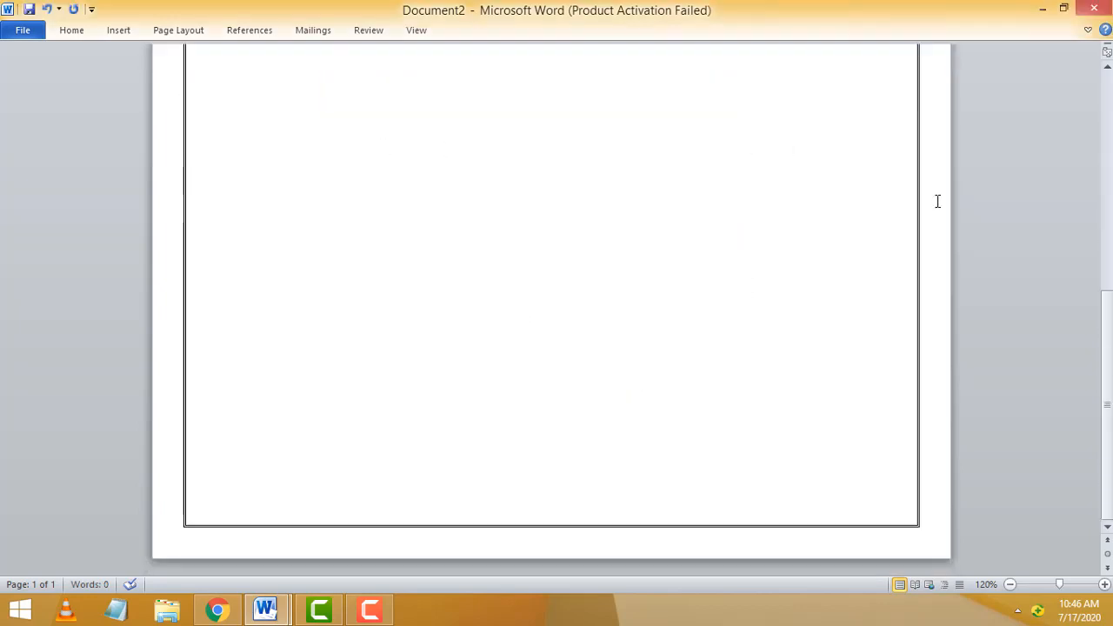
scroll(936, 201, up, 10)
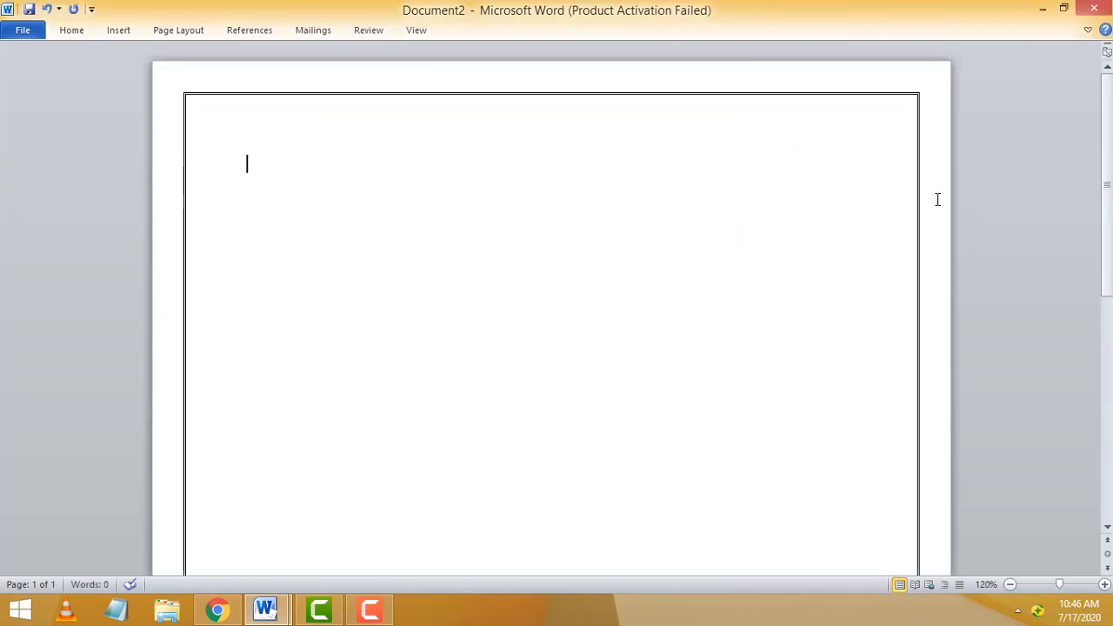
Set the page color to the lightest tint of the dark blue theme color and check it down the page
click(193, 31)
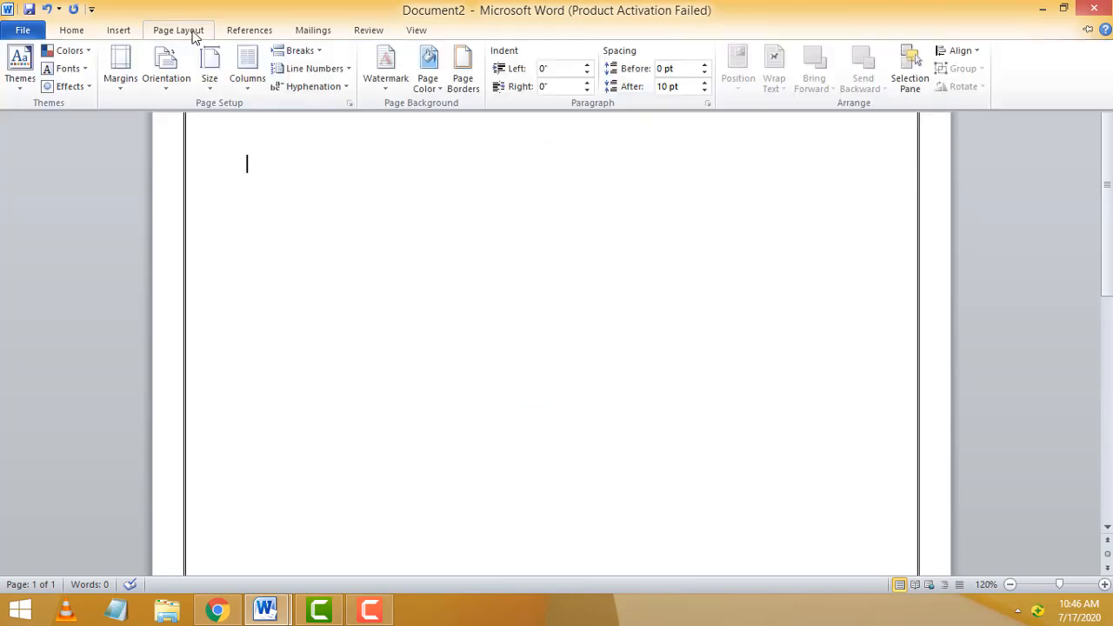
click(439, 89)
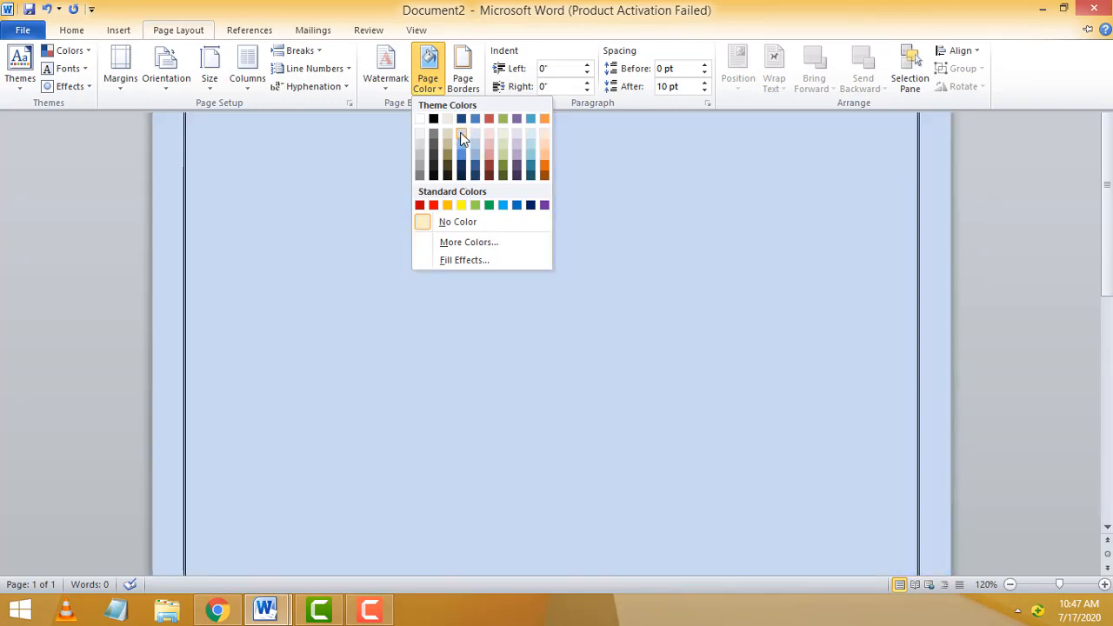
click(461, 135)
scroll(844, 190, down, 5)
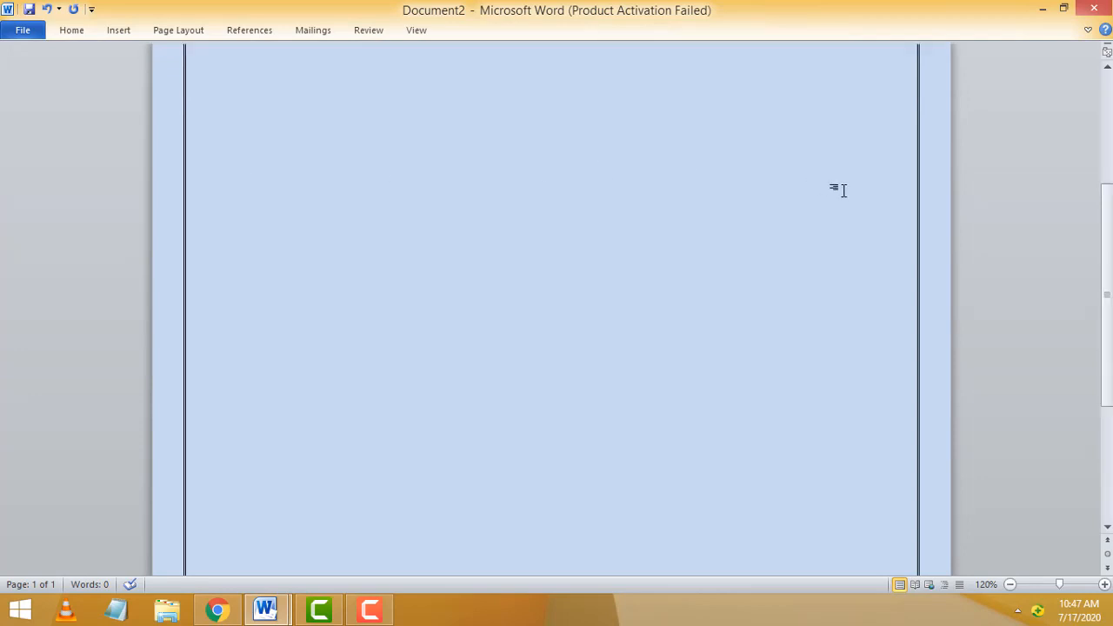
scroll(843, 191, down, 2)
scroll(843, 191, up, 8)
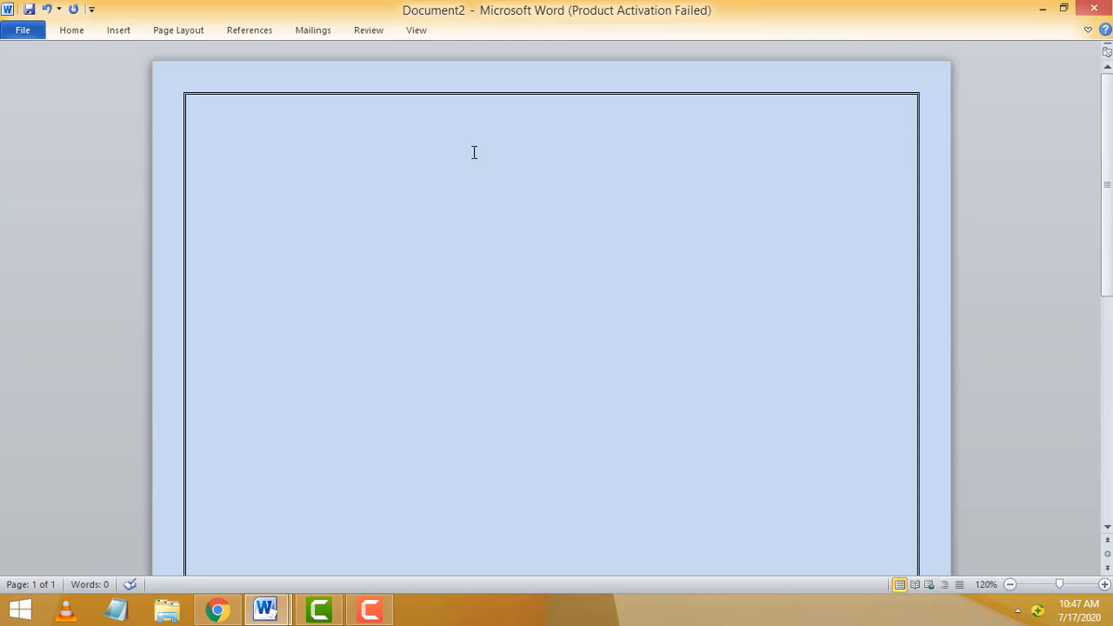
scroll(664, 75, down, 5)
scroll(817, 199, up, 5)
Examine the page color palette and the gallery of preset watermarks
click(129, 30)
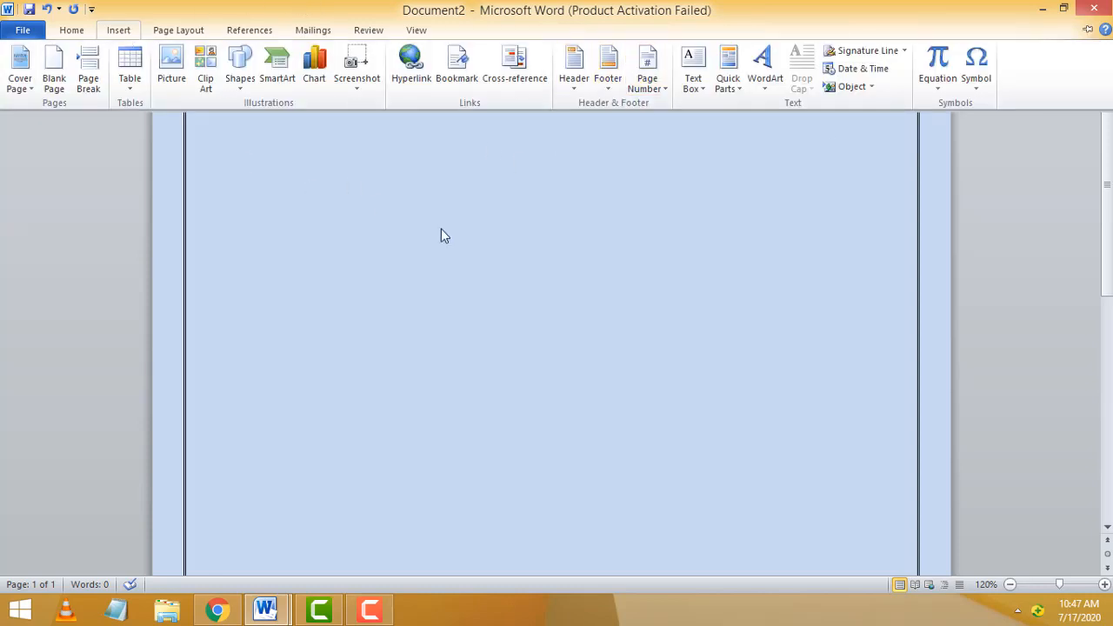
click(256, 194)
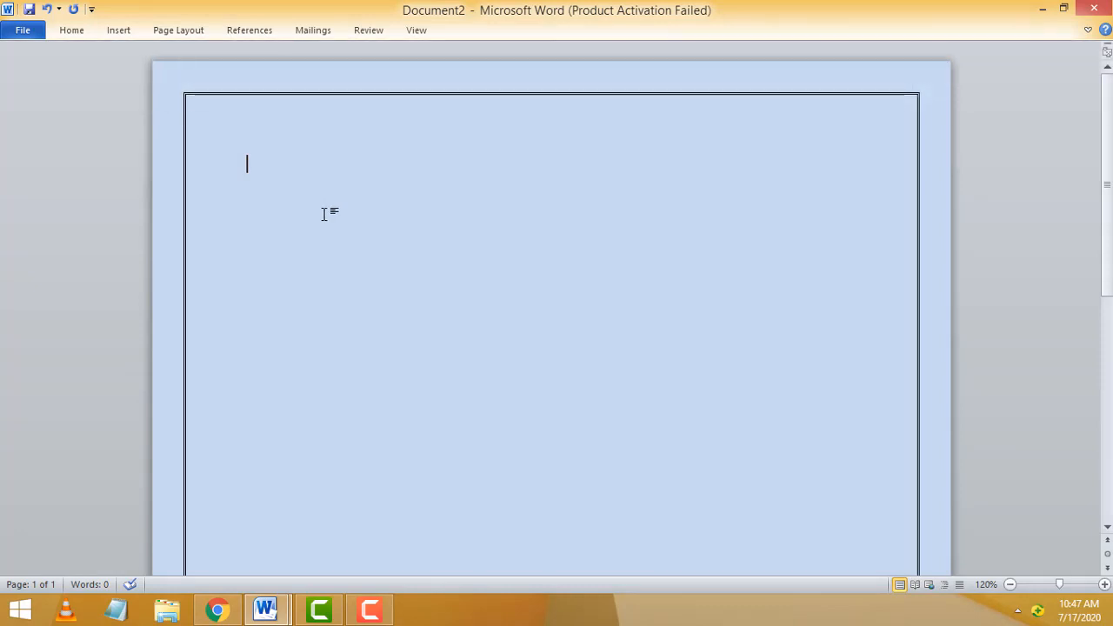
click(121, 39)
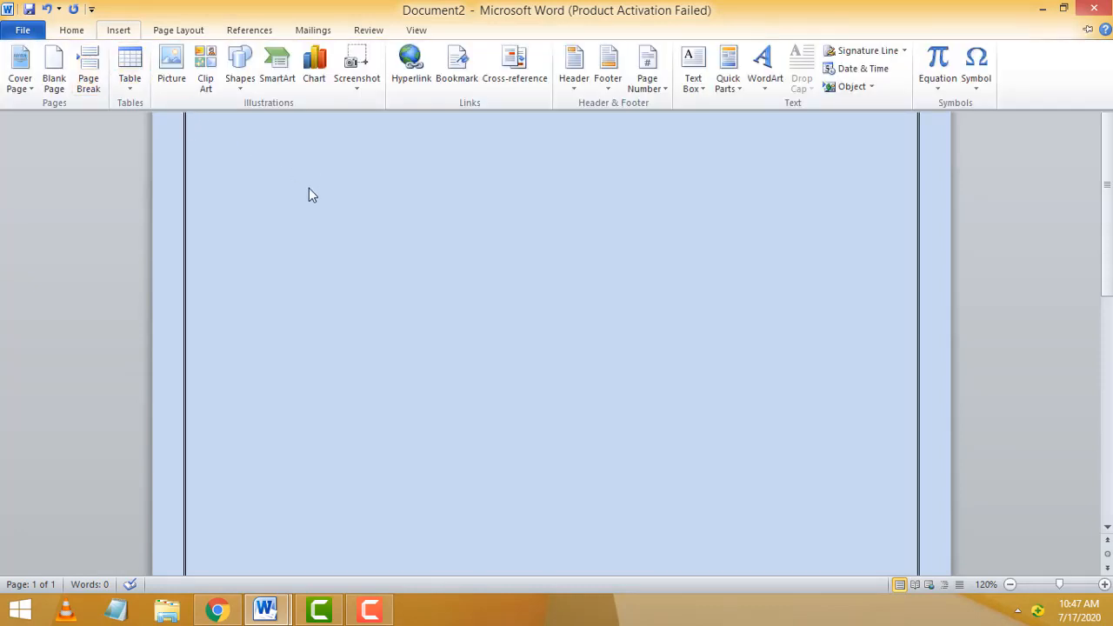
click(176, 32)
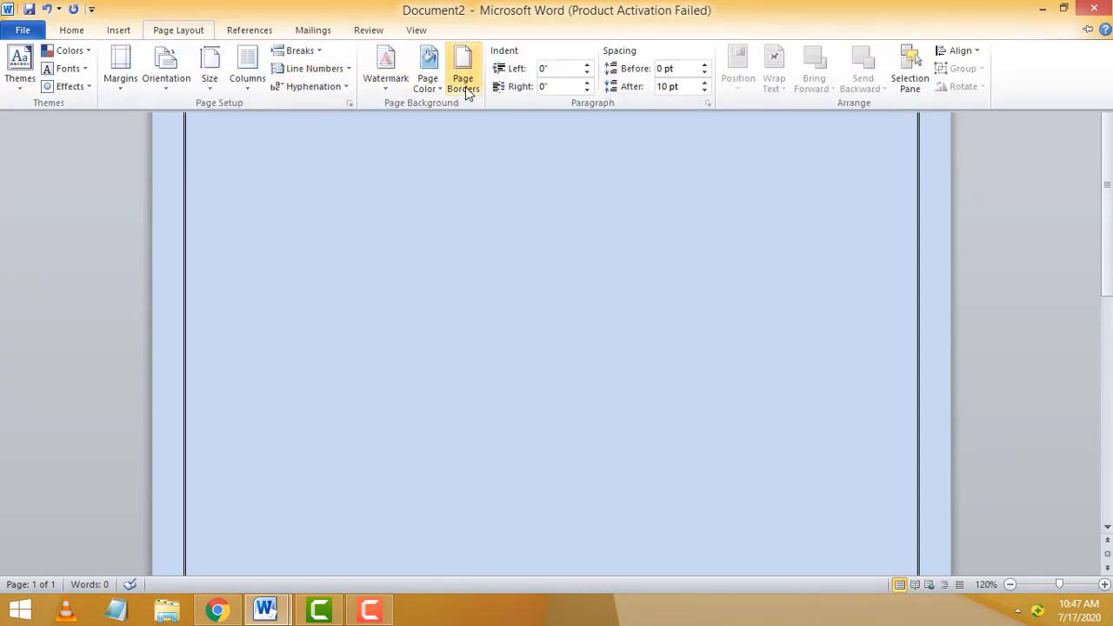
click(435, 96)
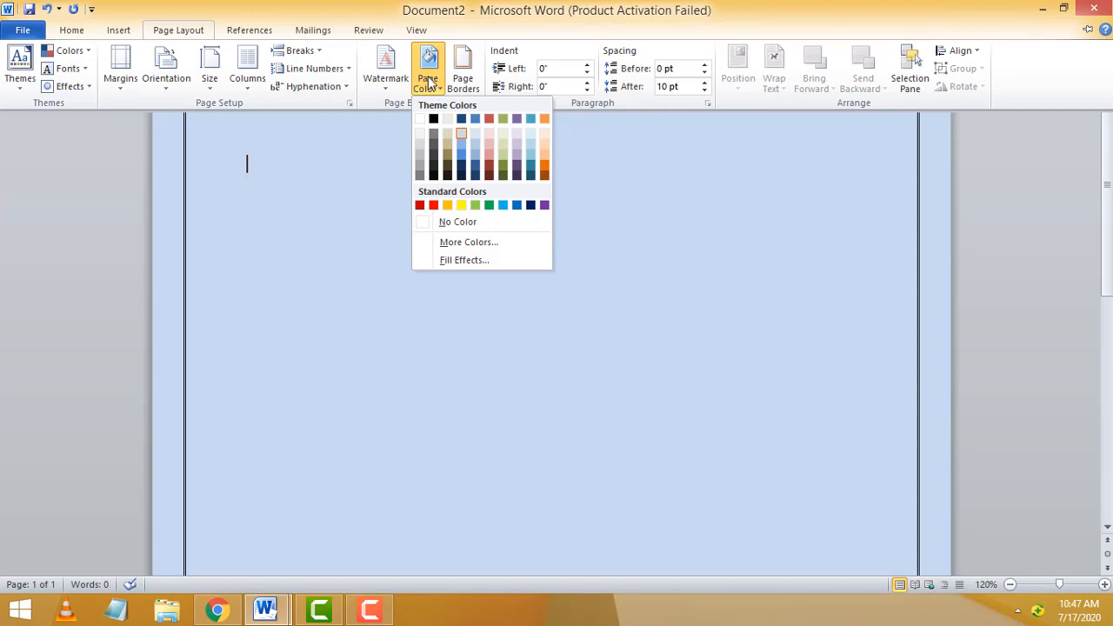
click(387, 93)
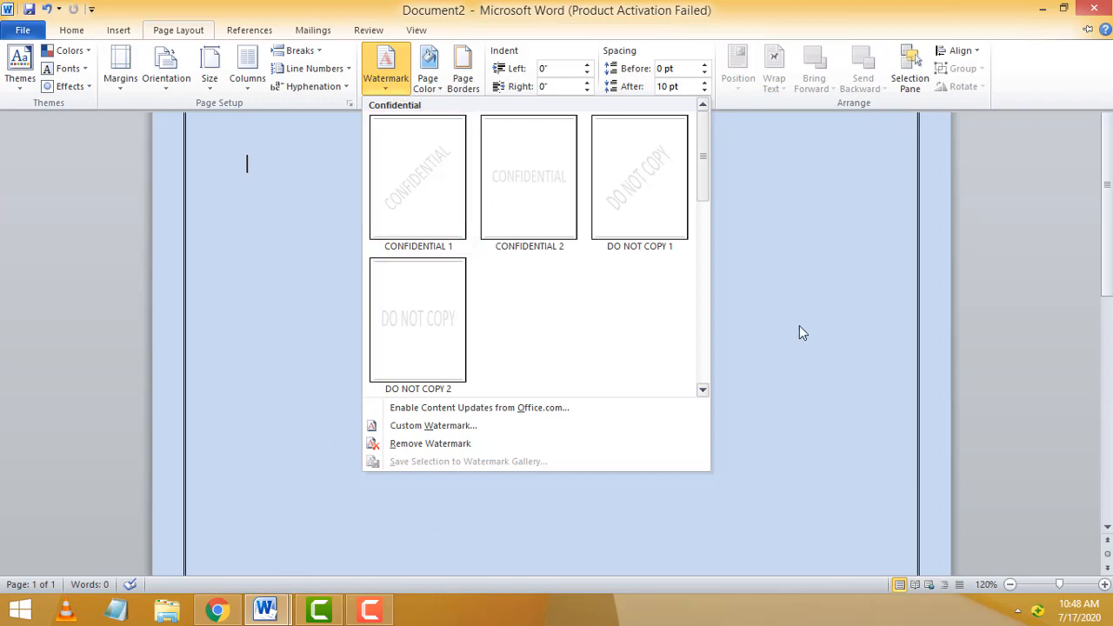
click(777, 290)
scroll(691, 200, down, 3)
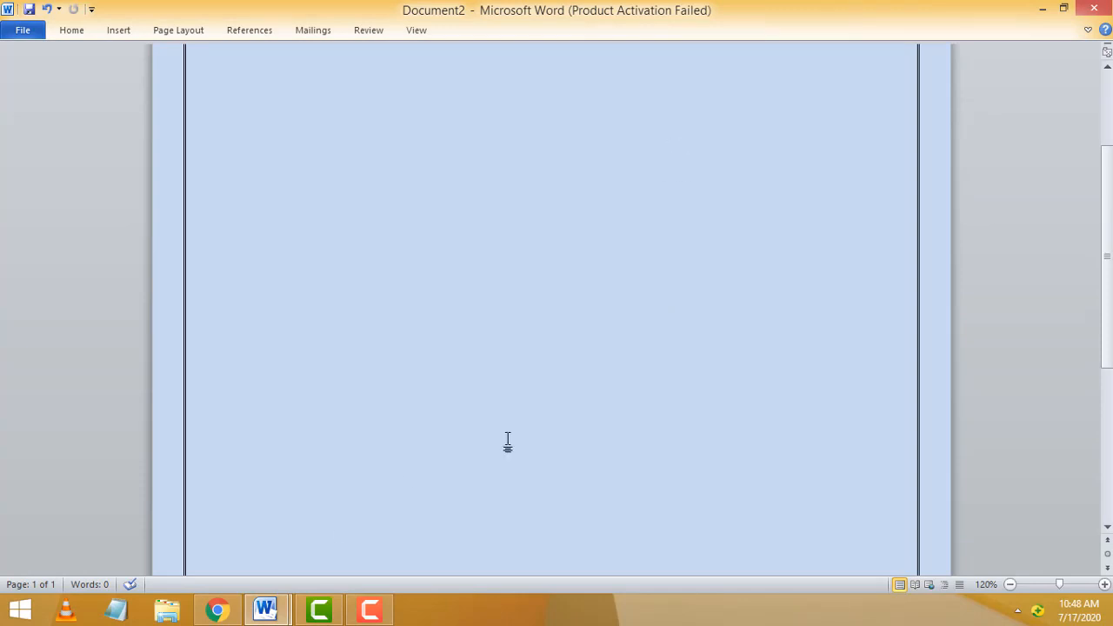
scroll(635, 286, up, 3)
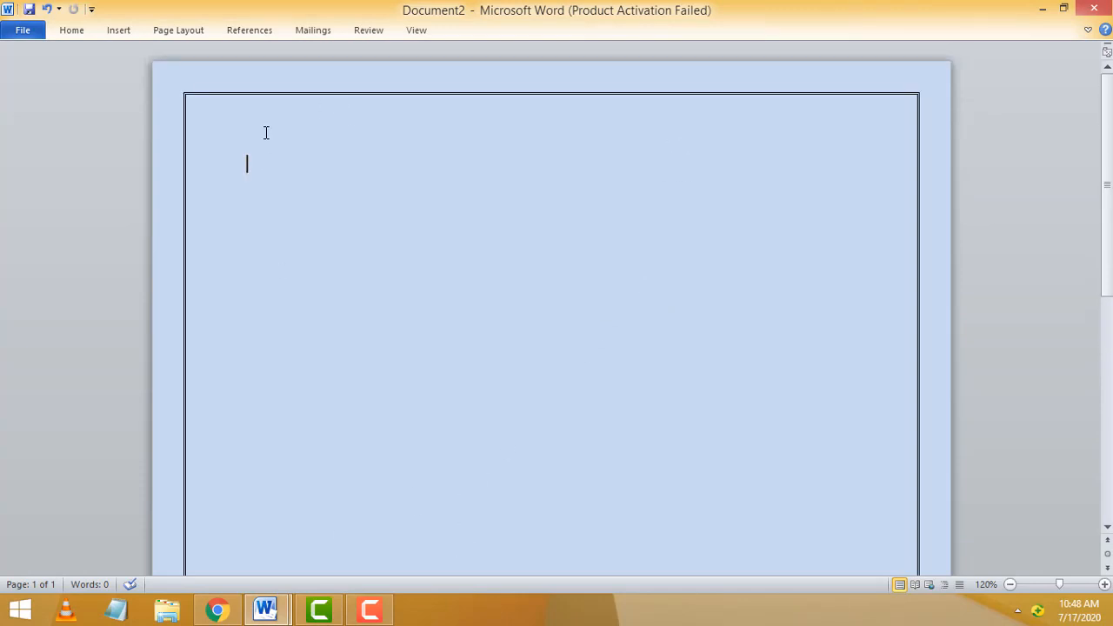
Apply the preset CONFIDENTIAL 1 diagonal watermark to the page
click(113, 34)
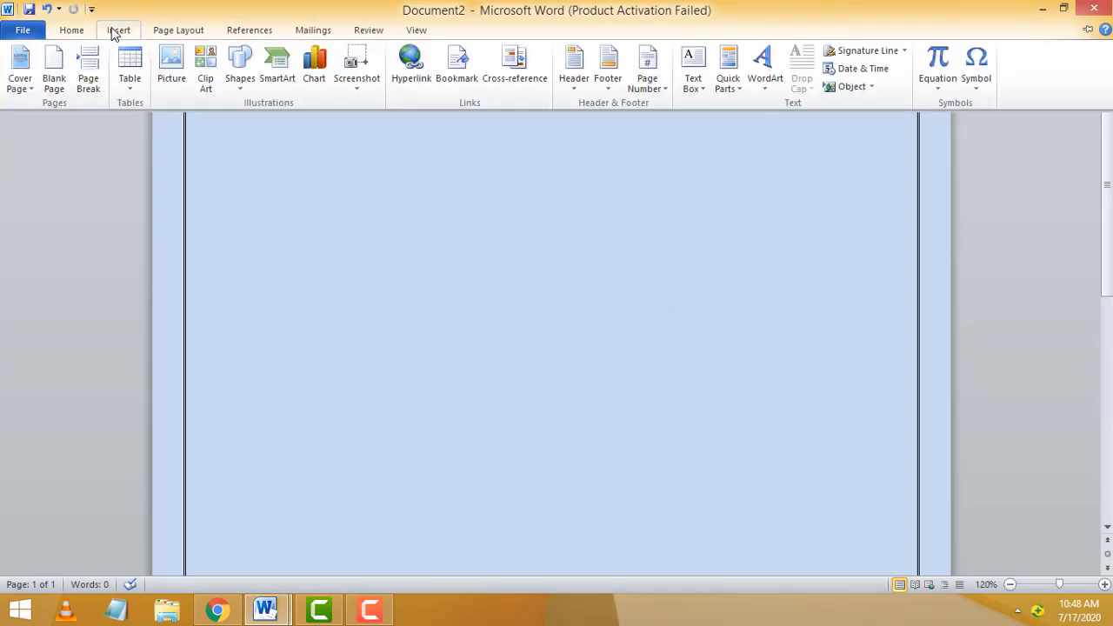
click(168, 34)
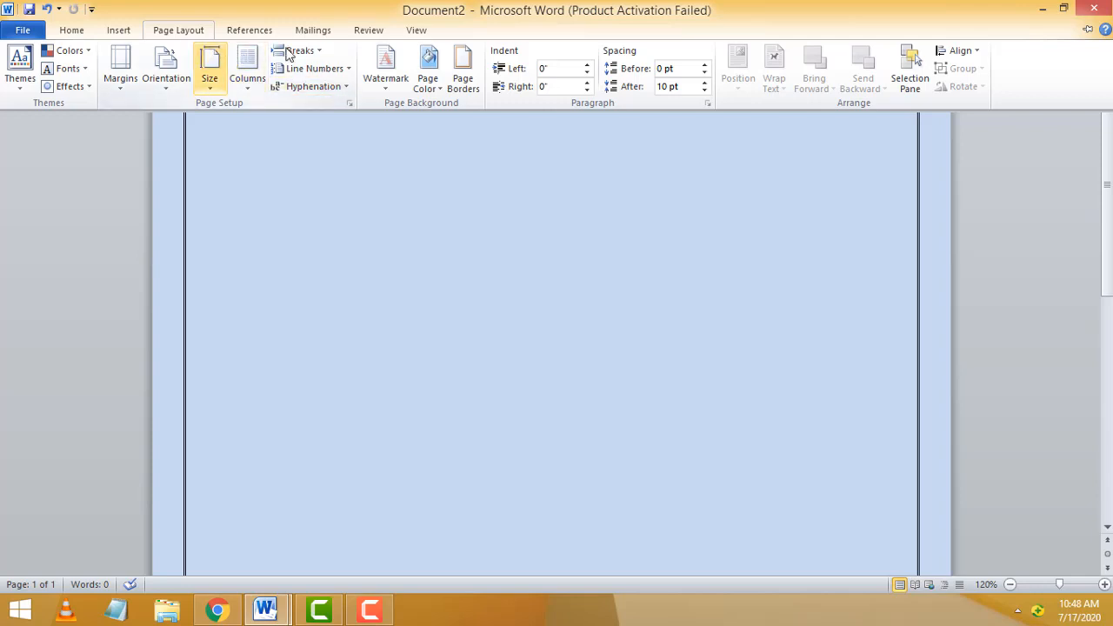
click(388, 97)
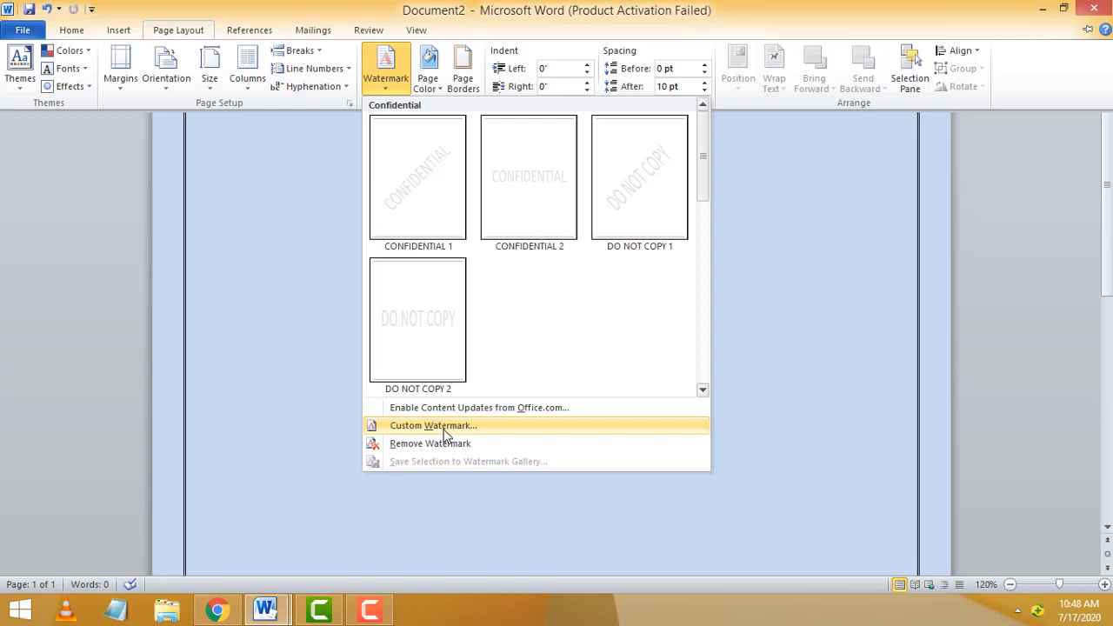
click(408, 181)
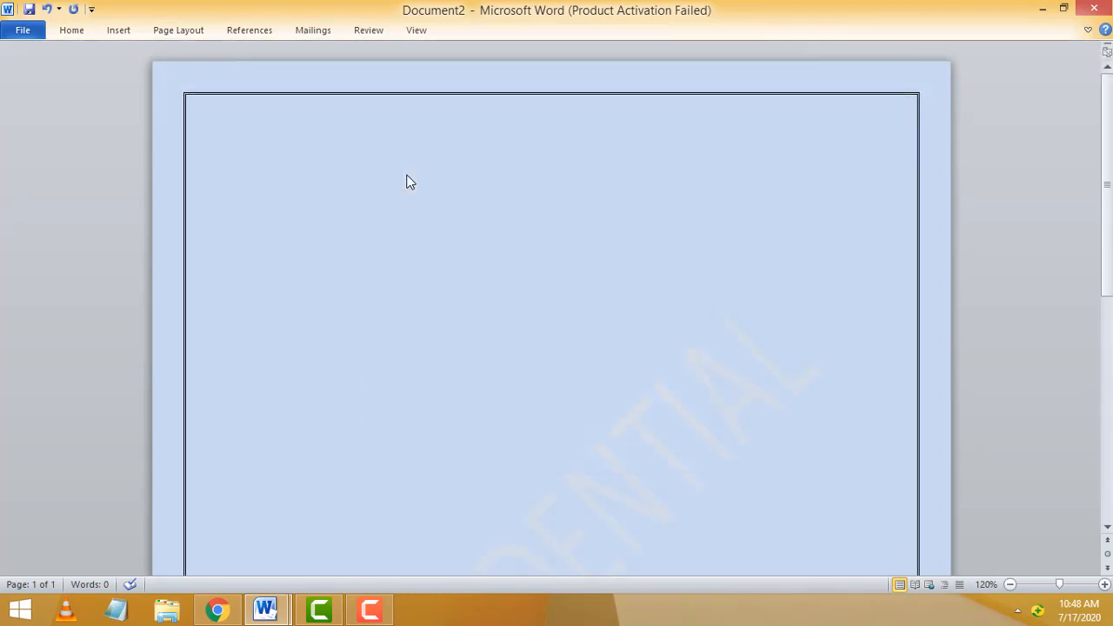
scroll(583, 199, down, 5)
Change the custom text watermark's wording to "Tutusfunny"
click(119, 35)
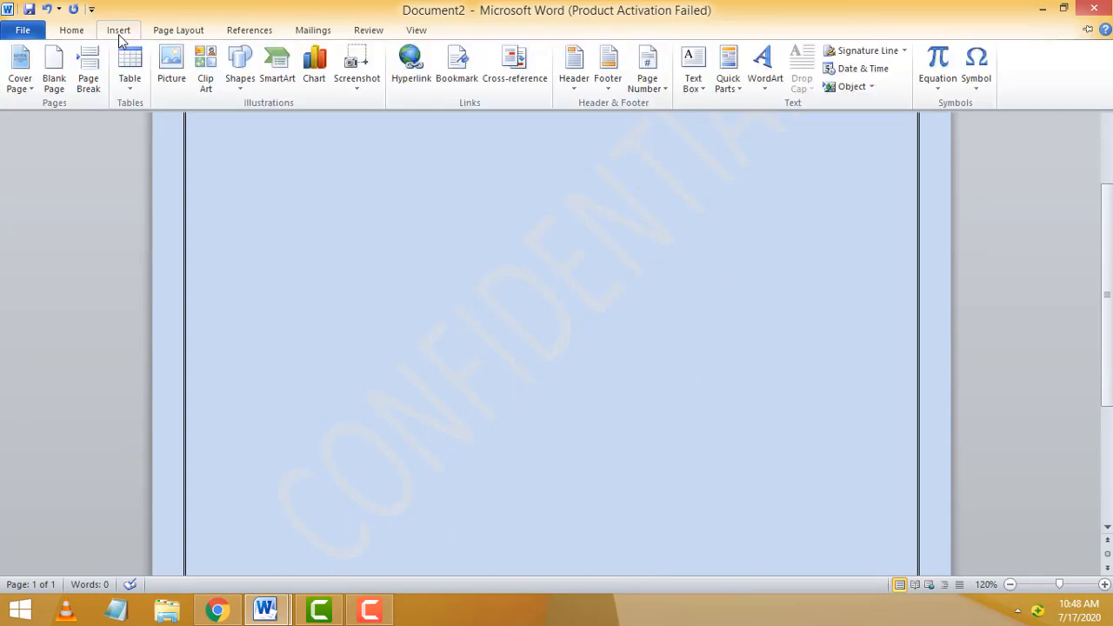
click(174, 33)
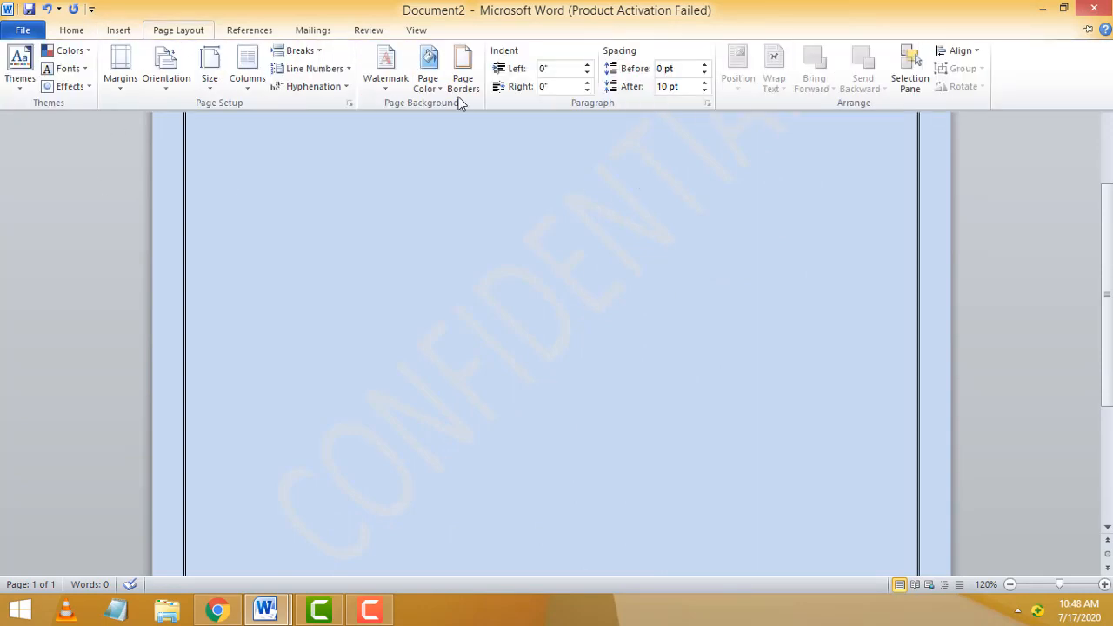
click(385, 71)
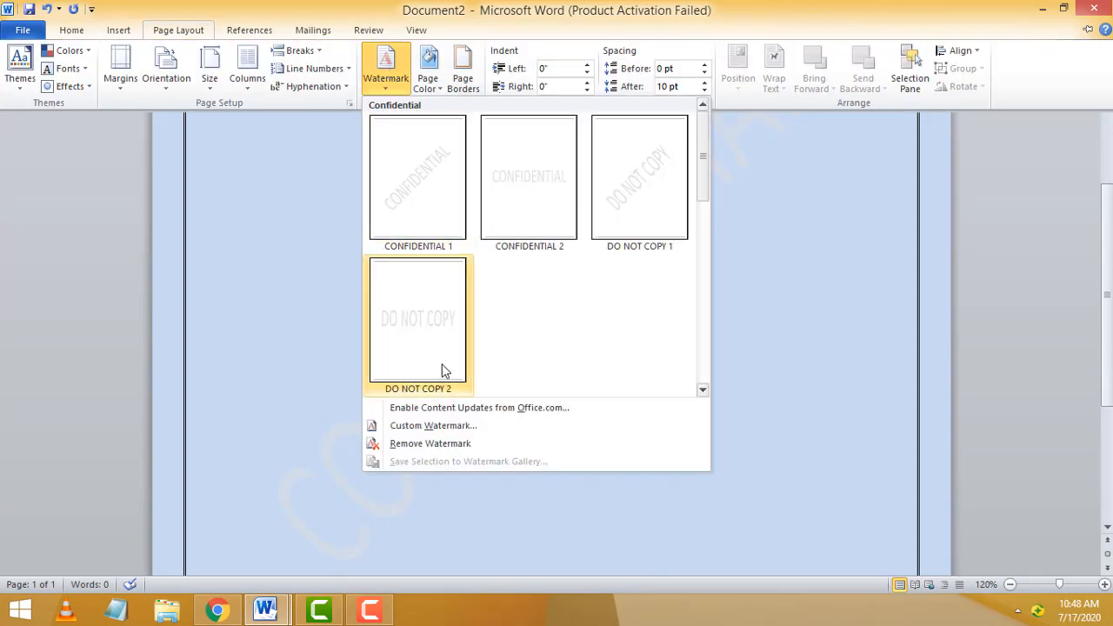
click(428, 428)
drag(545, 167, 708, 100)
click(709, 232)
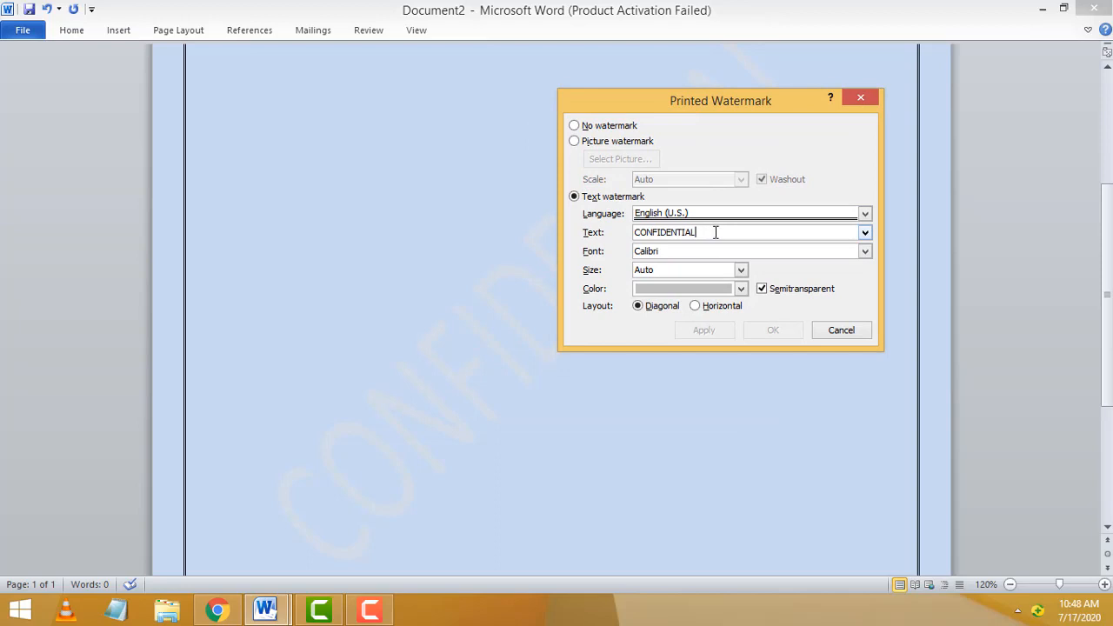
drag(715, 232, 500, 222)
mouse_move(1111, 1)
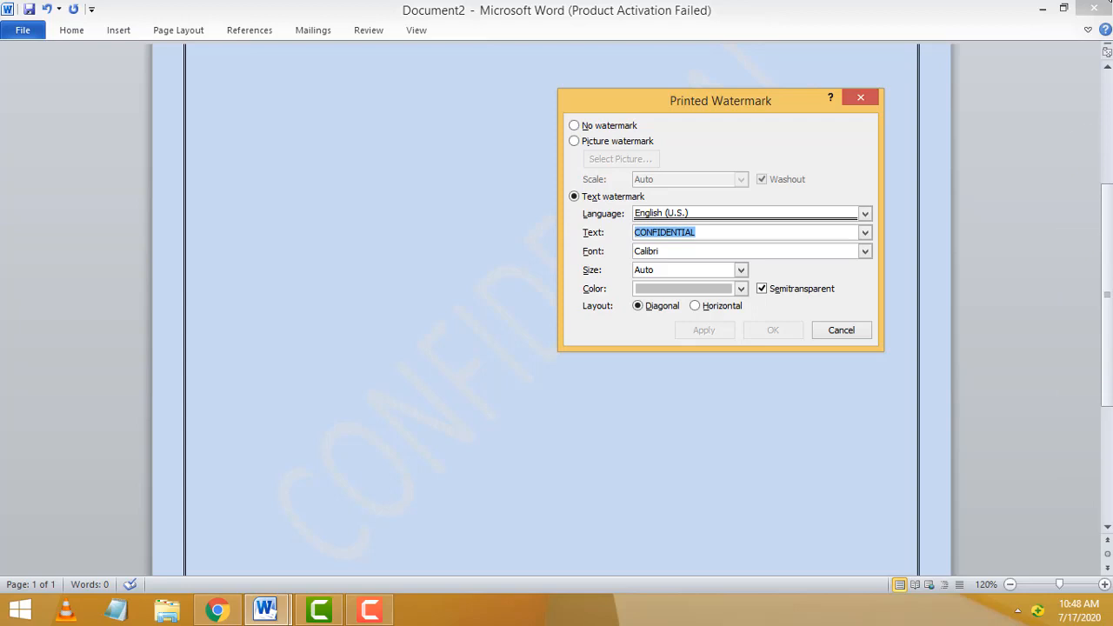
text(Tutusfunny)
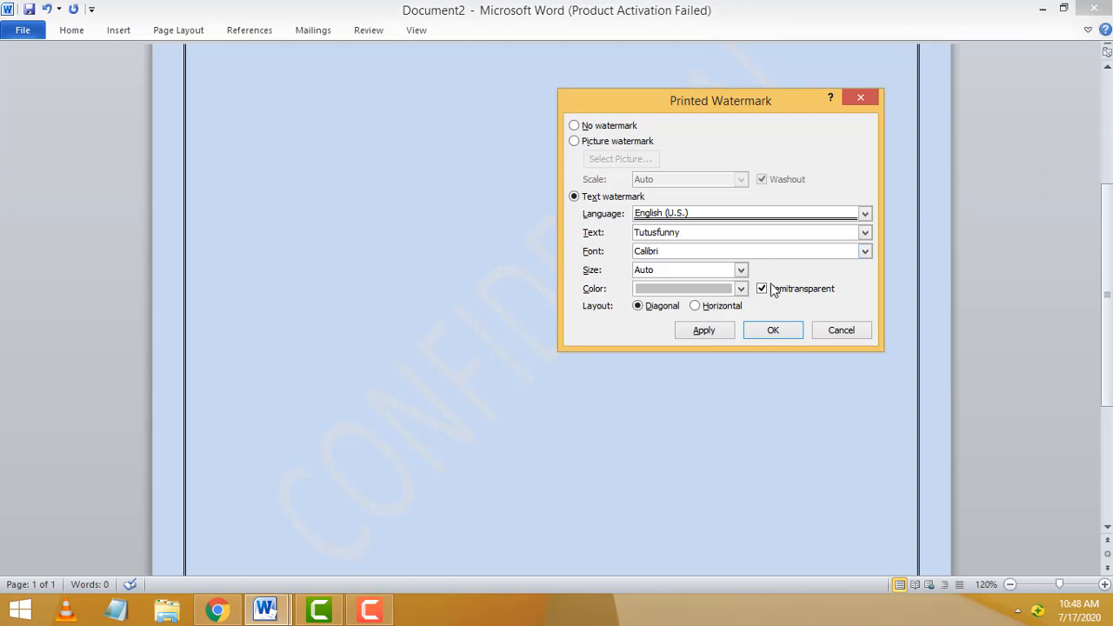
Color the custom watermark text black, apply it to the page and close the watermark settings
click(740, 288)
click(654, 340)
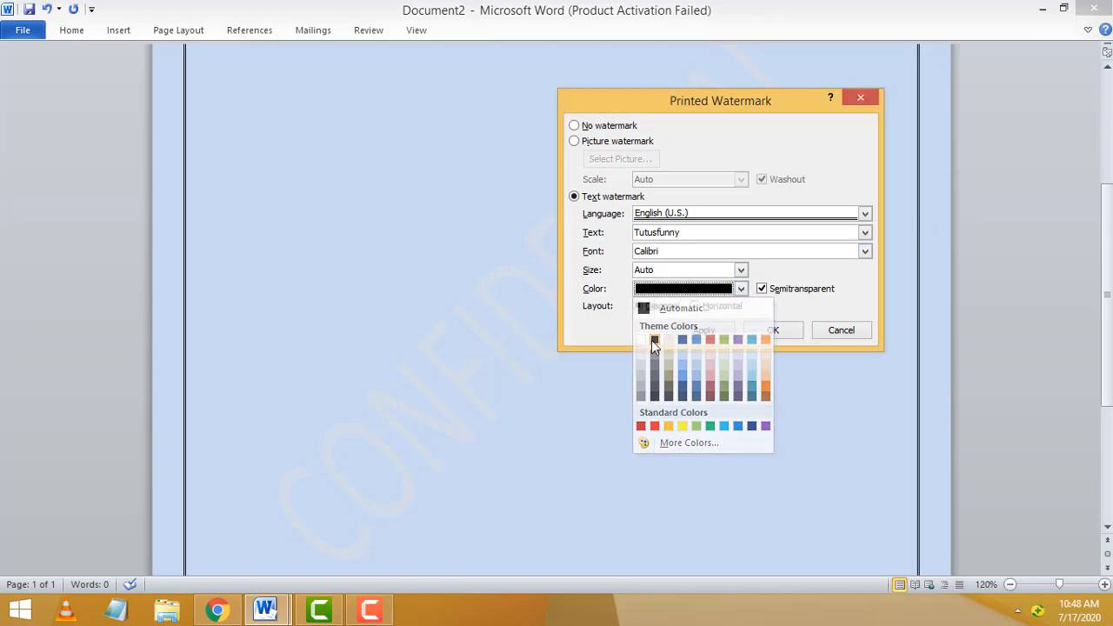
click(709, 332)
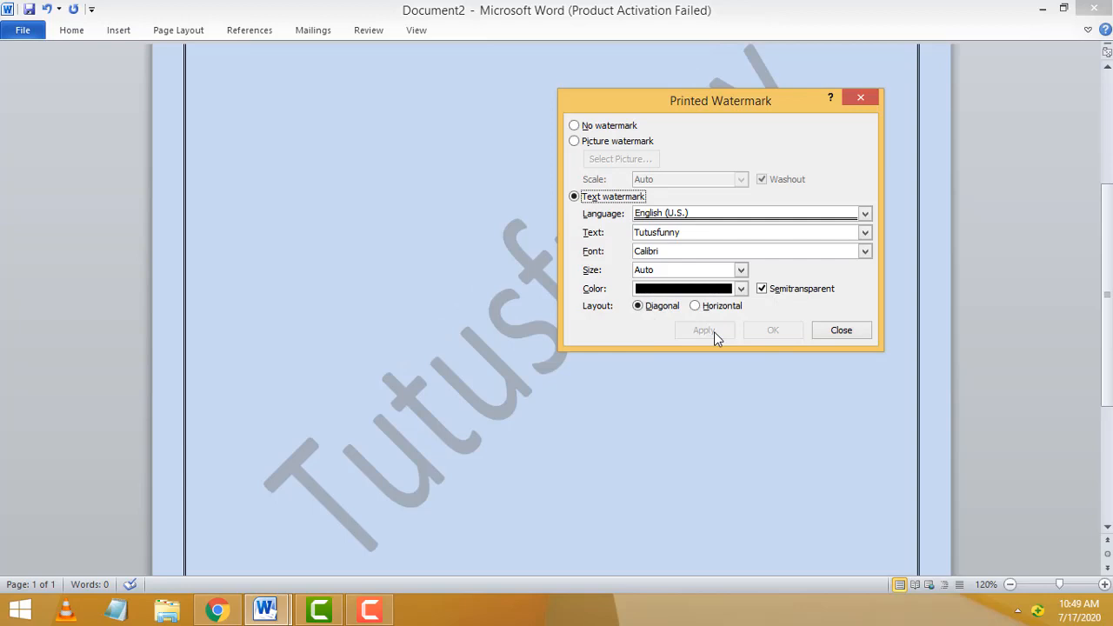
click(840, 330)
Check the black Tutusfunny watermark over the whole page and undo it
scroll(822, 218, down, 2)
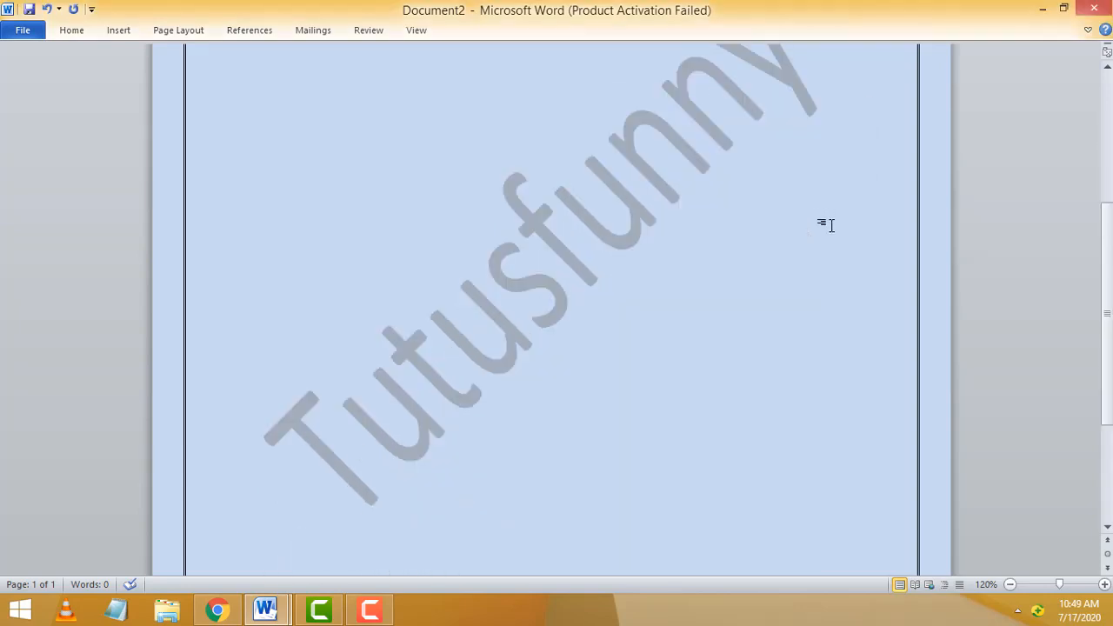
scroll(825, 225, down, 5)
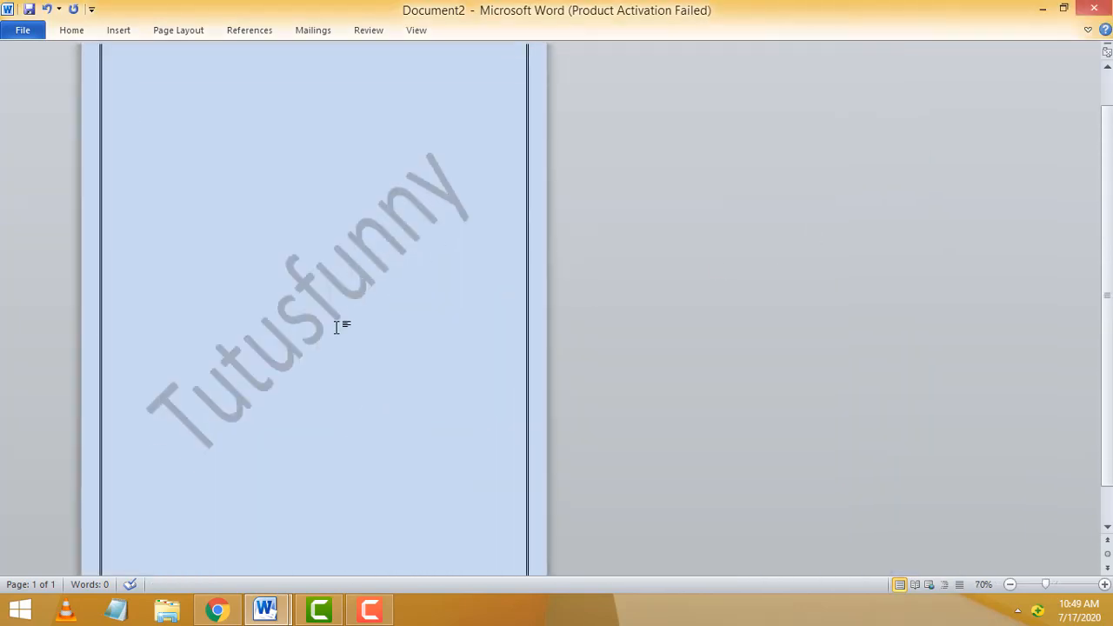
scroll(337, 326, down, 1)
scroll(124, 241, down, 4)
scroll(119, 132, up, 4)
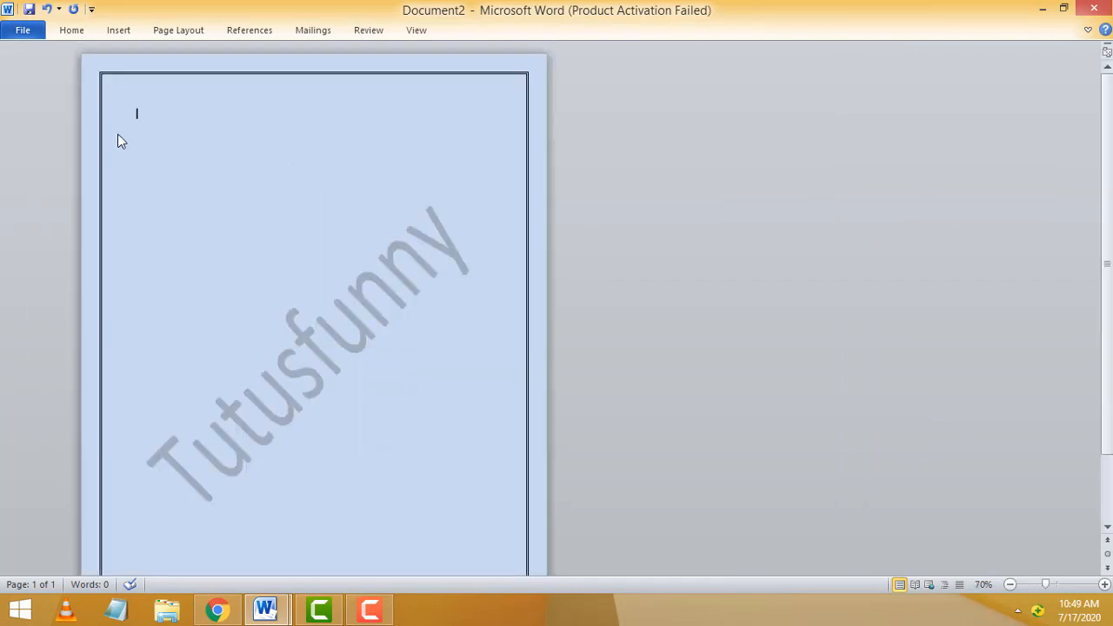
ctrl+scroll(119, 140, up, 1)
scroll(452, 193, down, 4)
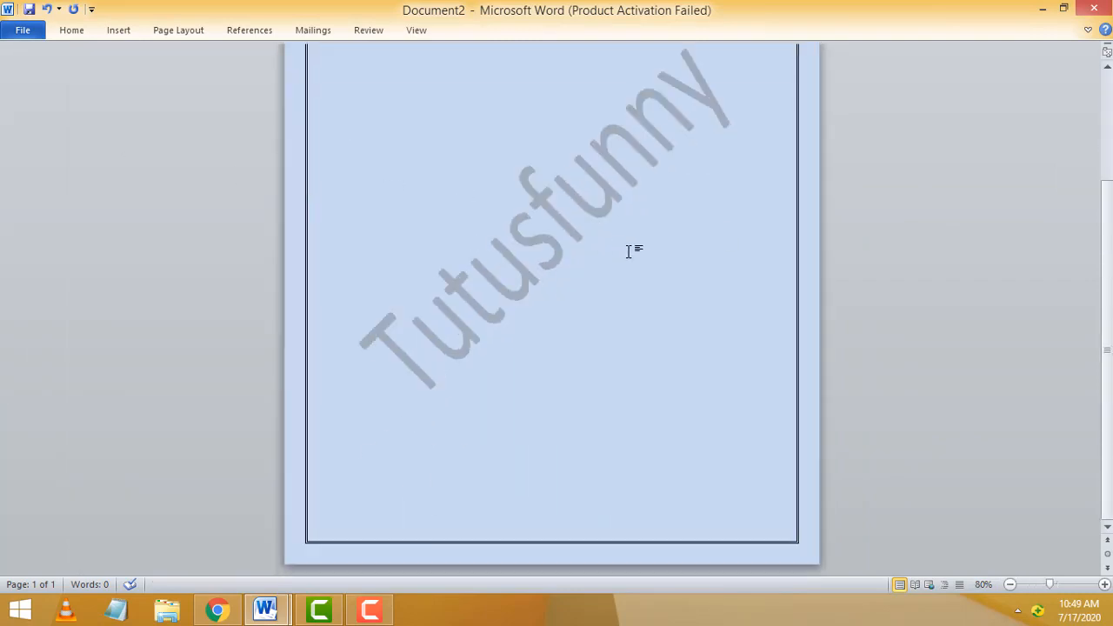
scroll(646, 251, up, 3)
scroll(646, 251, down, 1)
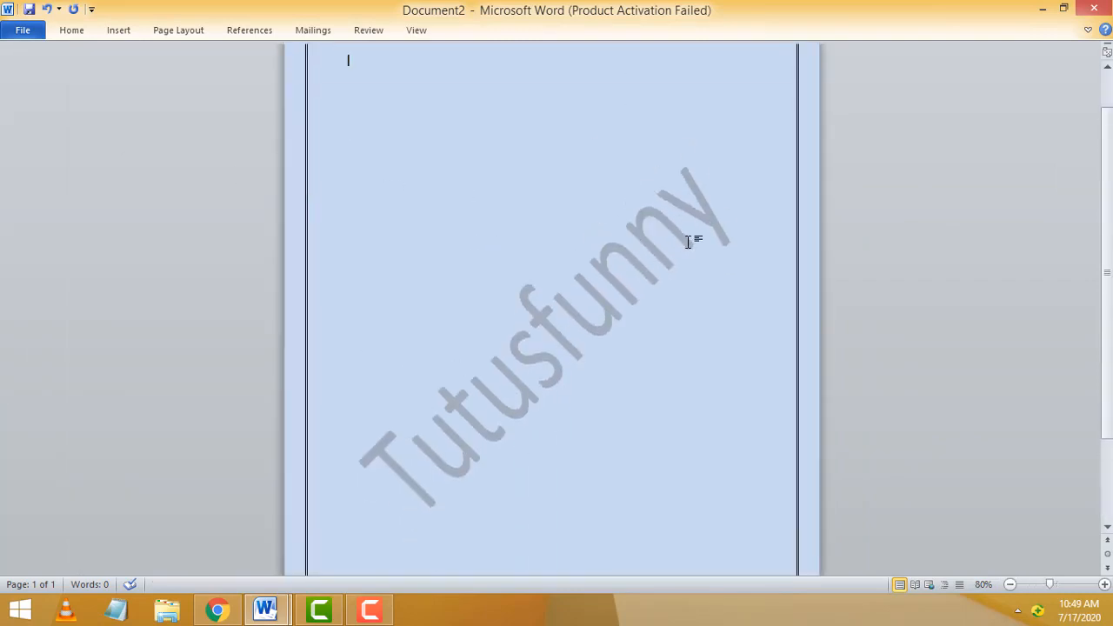
scroll(687, 242, up, 1)
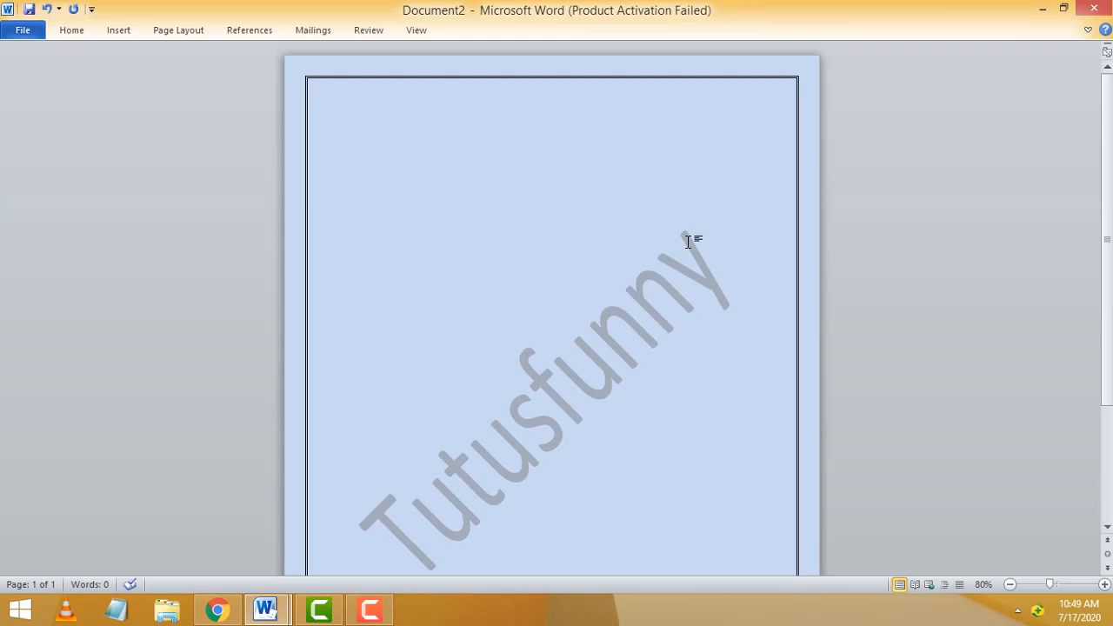
key(ctrl+z)
click(117, 30)
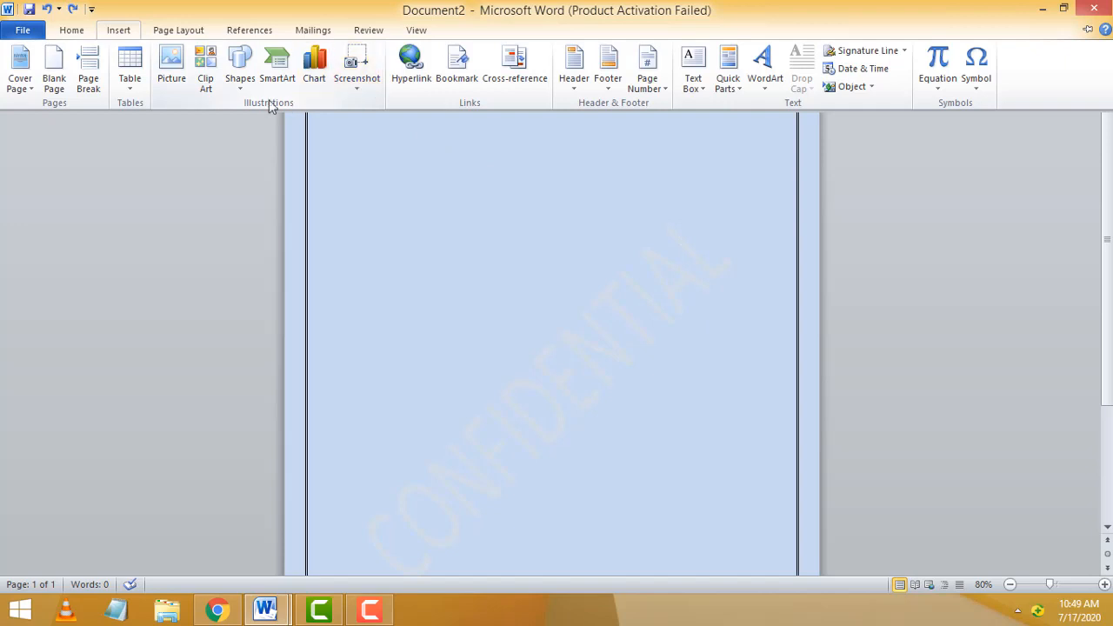
click(177, 33)
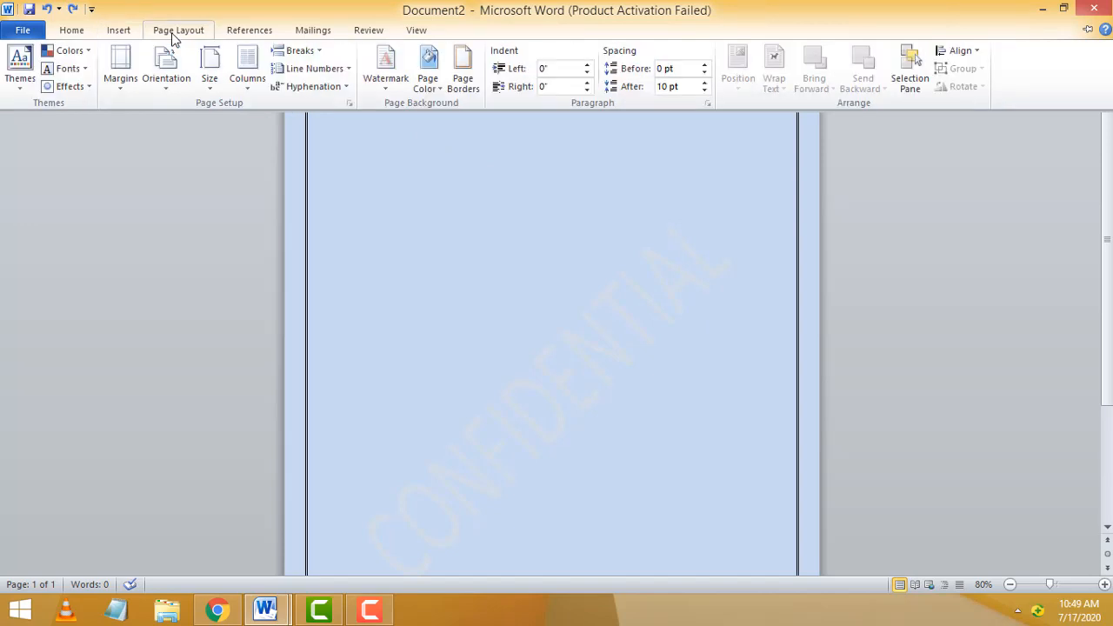
click(389, 82)
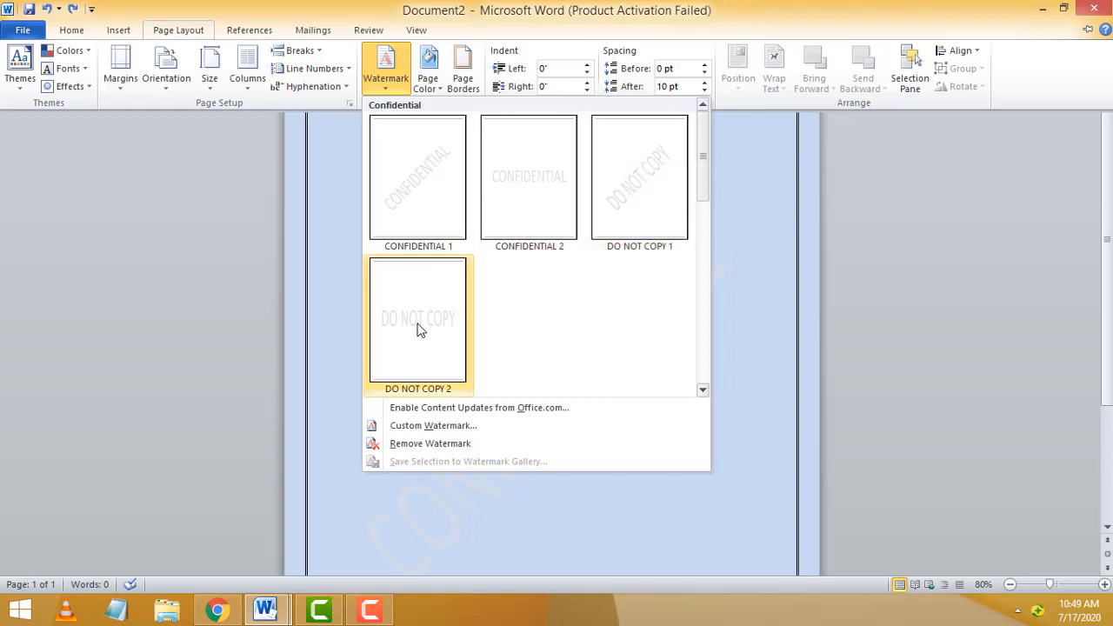
click(426, 426)
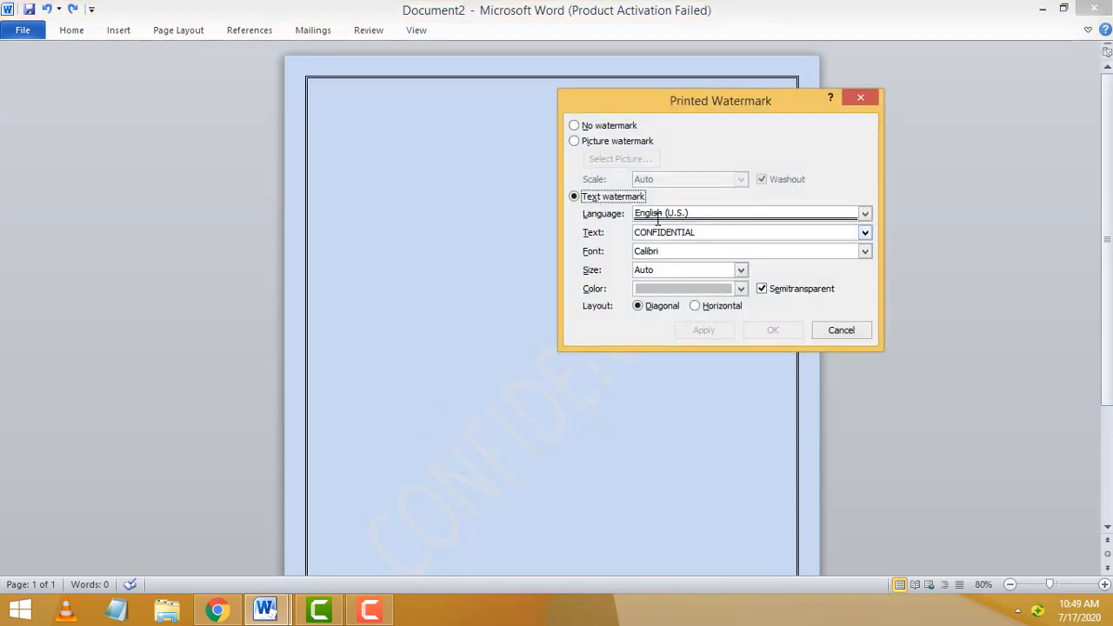
click(739, 289)
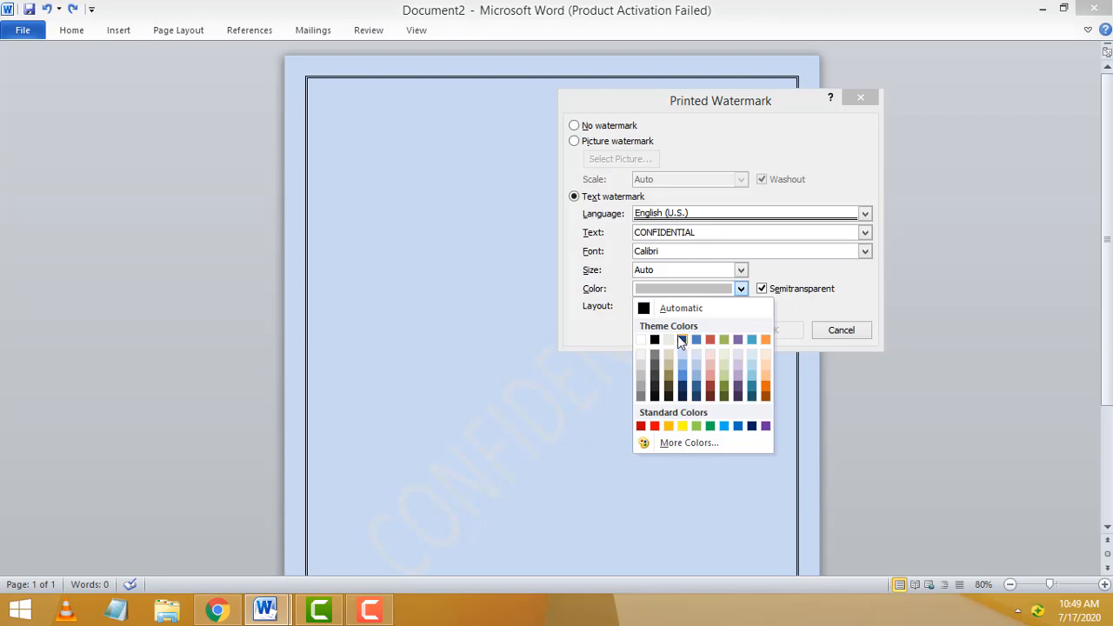
click(768, 270)
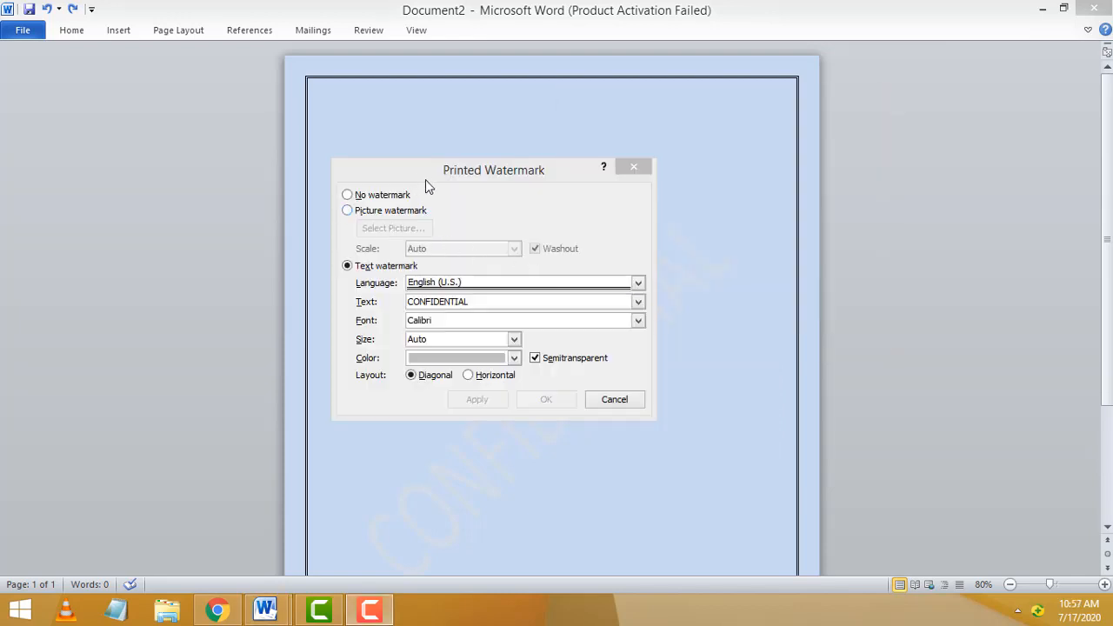
drag(425, 179, 474, 141)
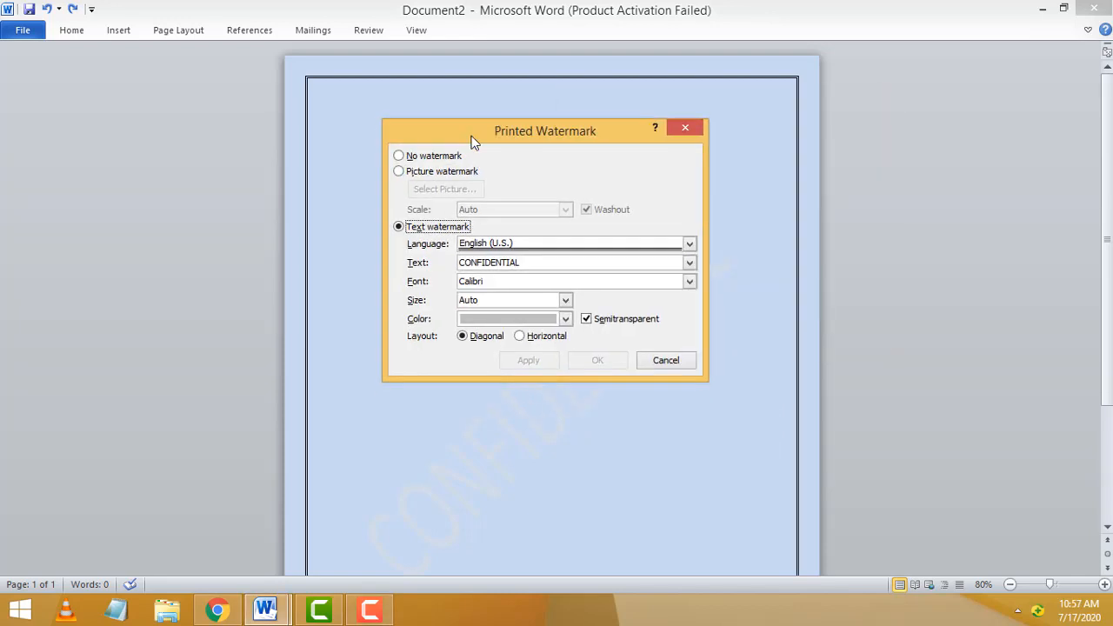
click(399, 172)
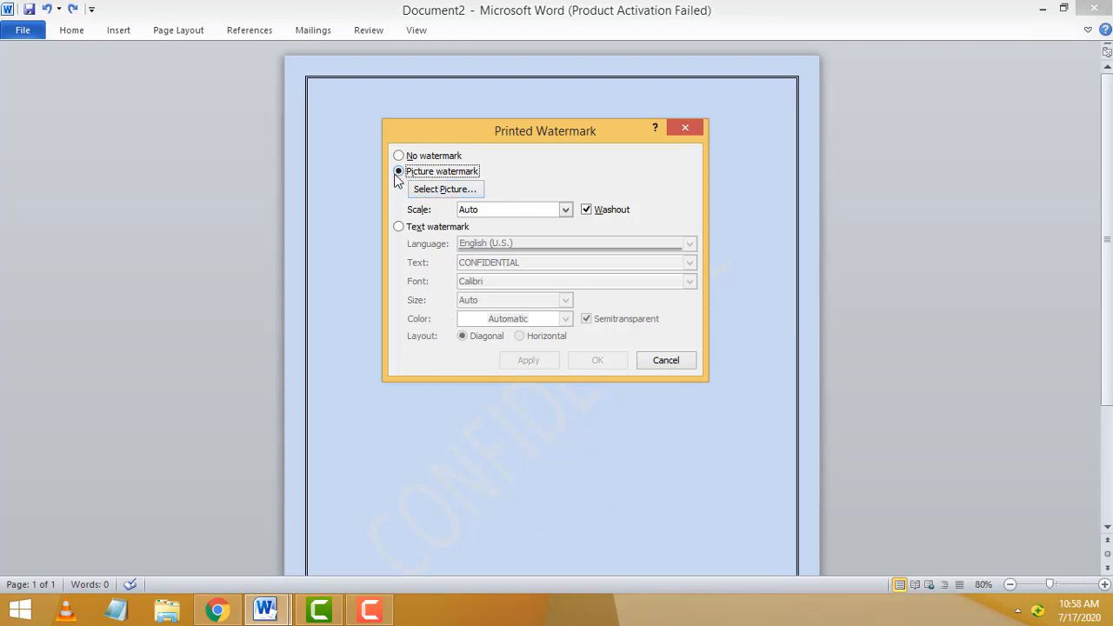
click(683, 129)
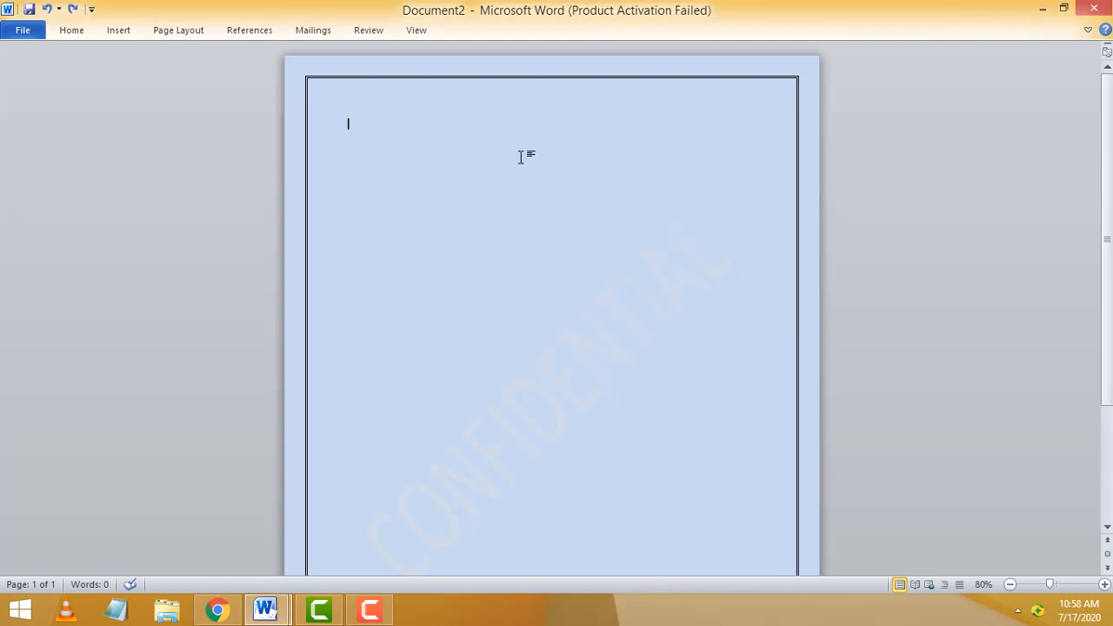
Change the page color to white
scroll(730, 349, down, 3)
scroll(730, 348, up, 3)
click(184, 34)
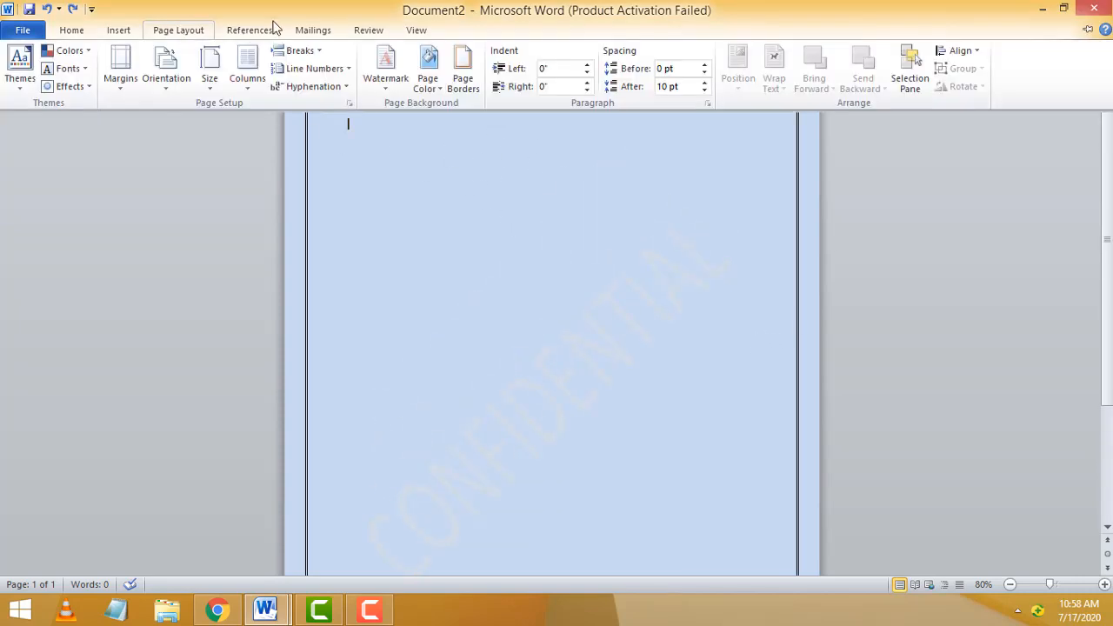
click(428, 70)
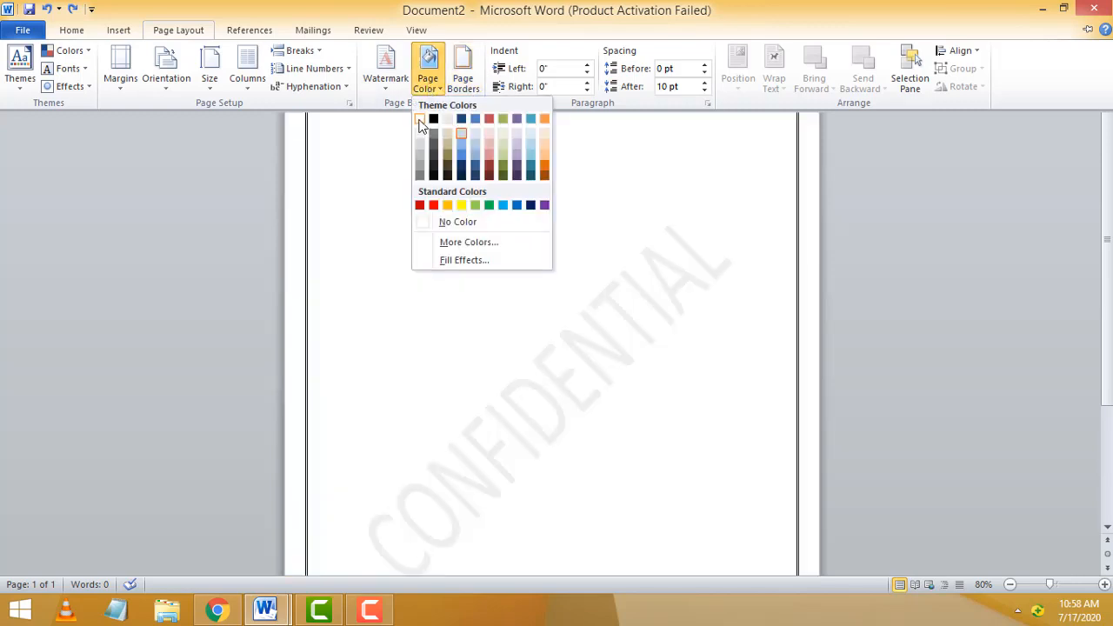
click(420, 120)
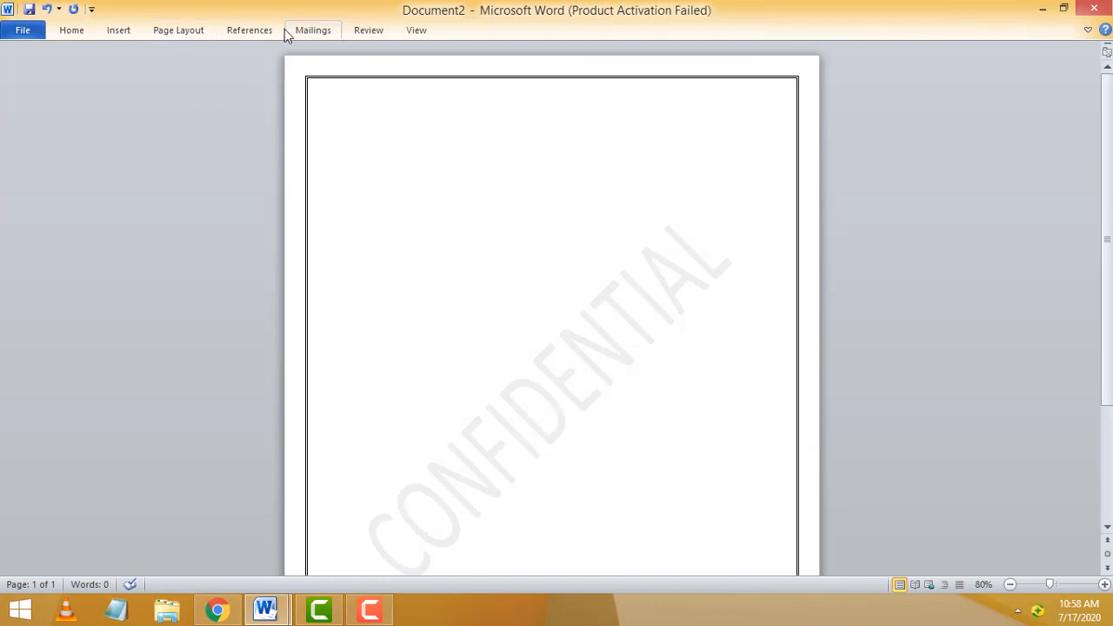
Remove the CONFIDENTIAL watermark from the page
click(183, 34)
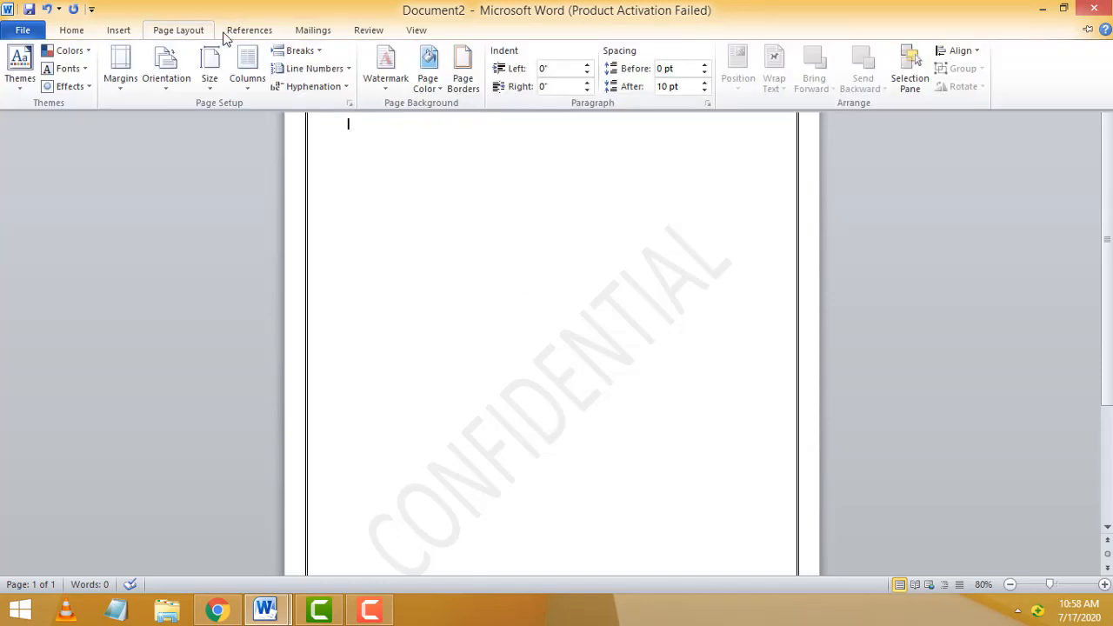
click(384, 95)
click(430, 444)
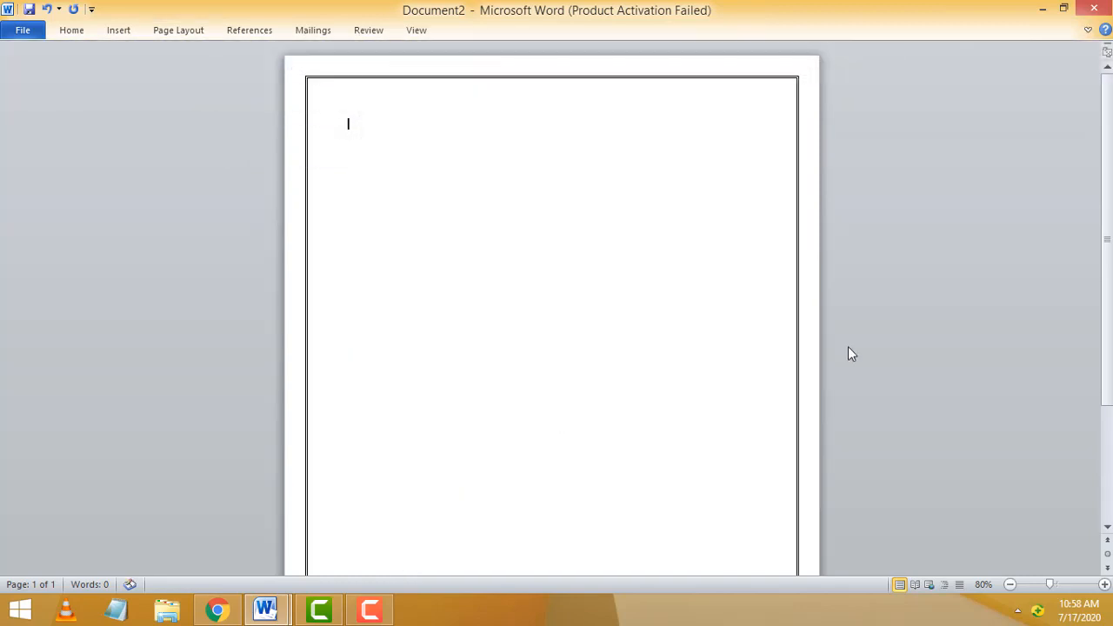
Set up a custom picture watermark using the logonew1 image from the Desktop folder
click(197, 34)
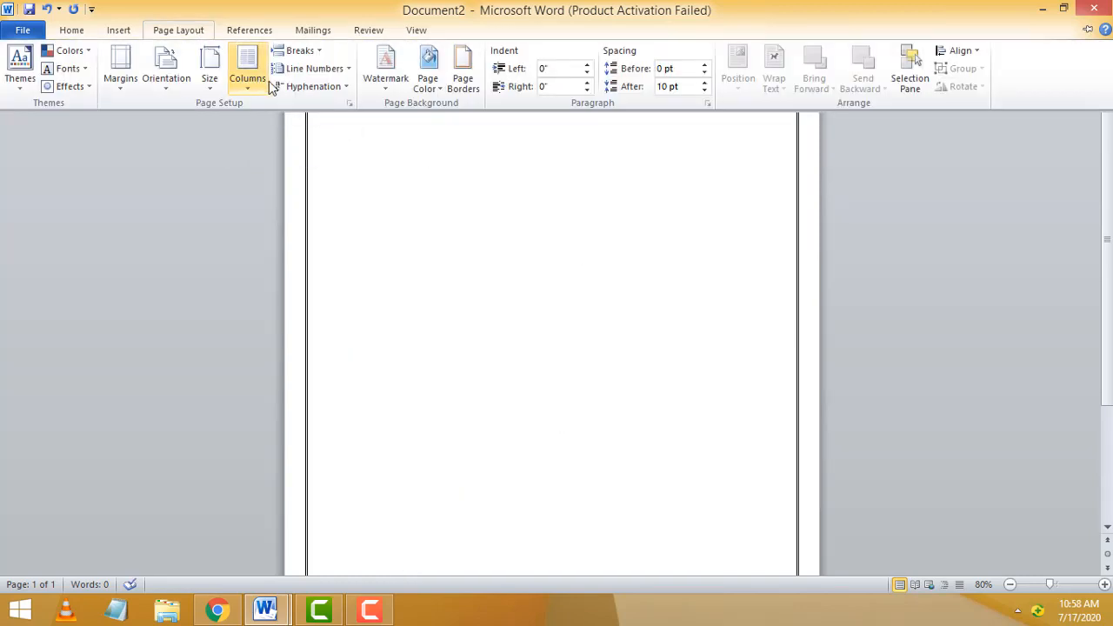
click(181, 34)
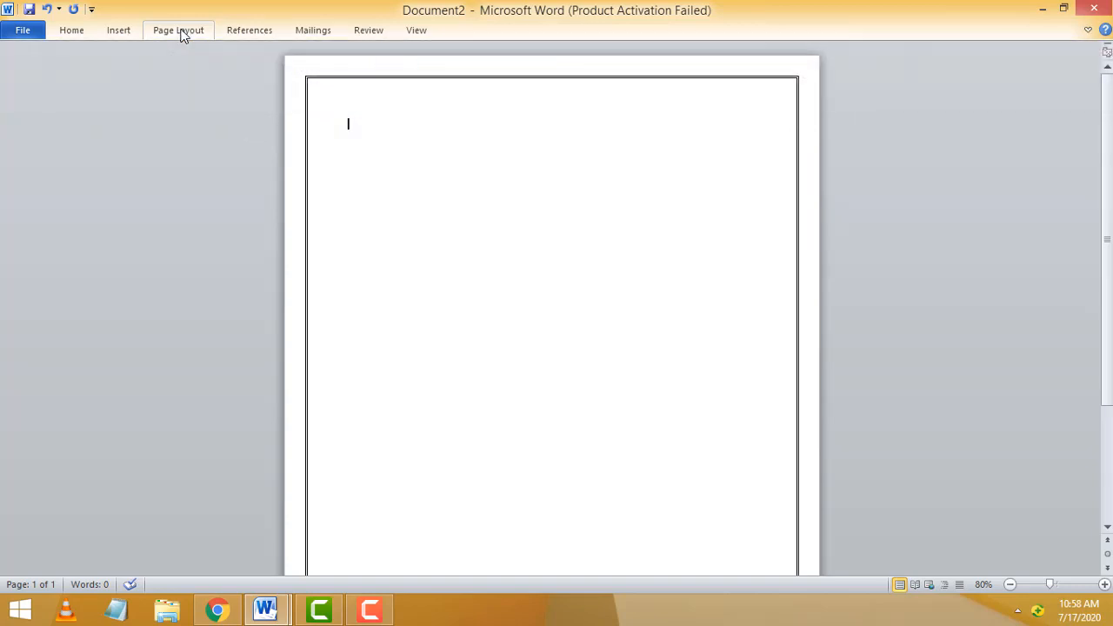
click(181, 33)
click(388, 83)
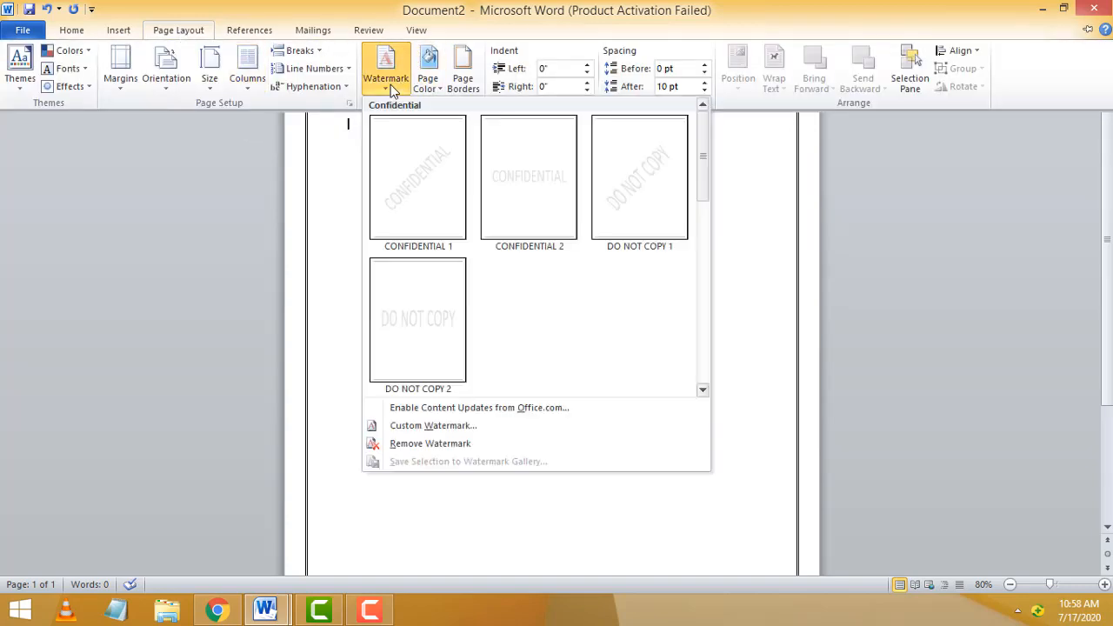
click(423, 426)
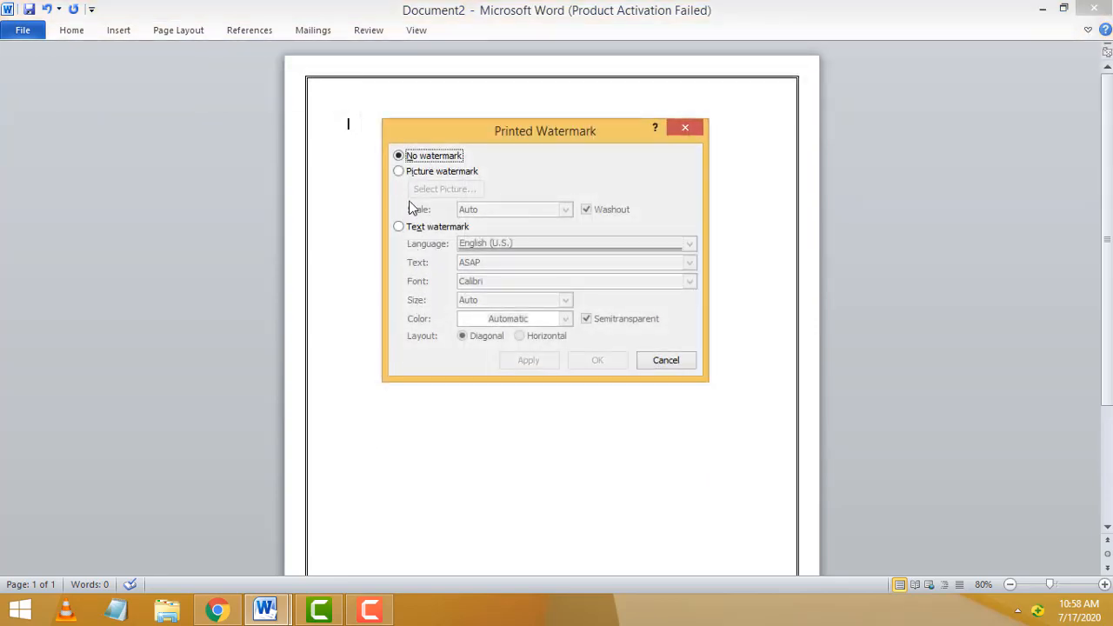
click(398, 172)
click(443, 188)
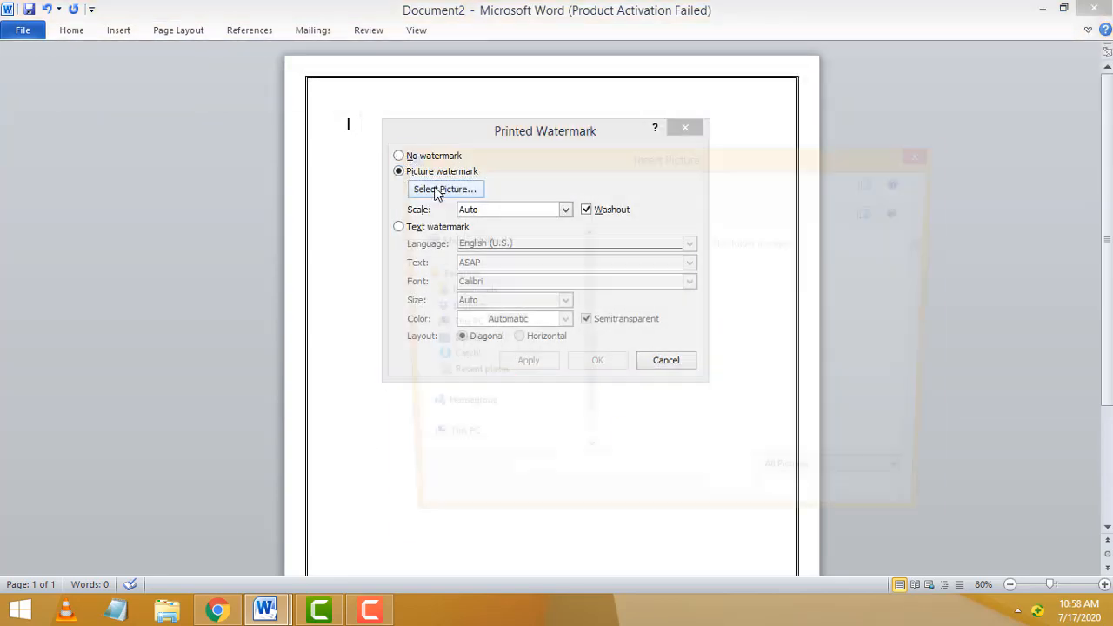
drag(664, 156, 487, 92)
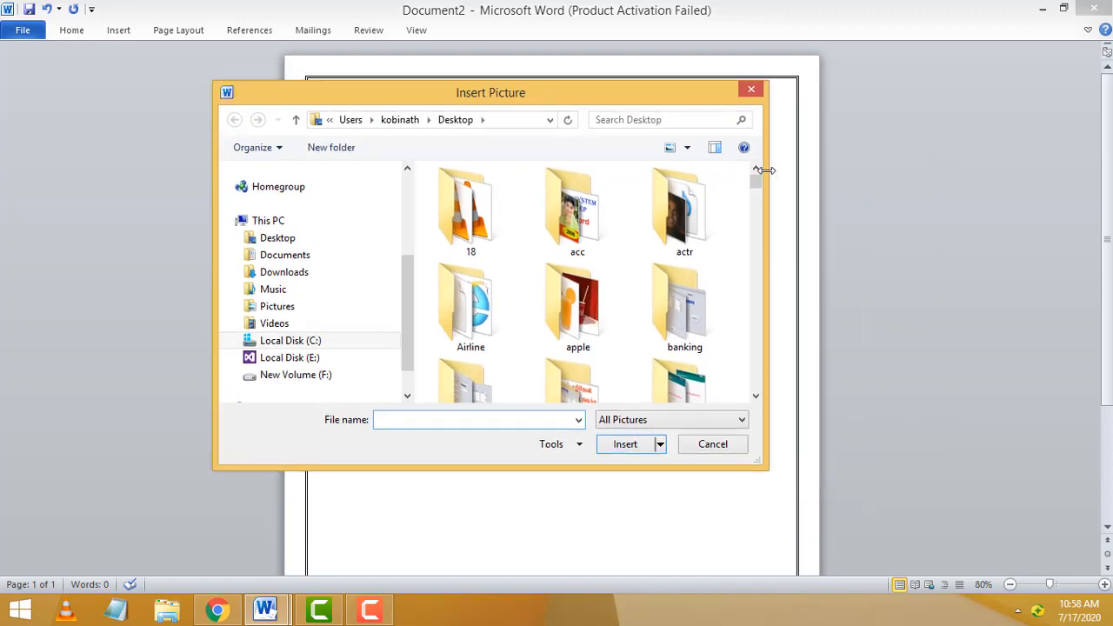
click(755, 293)
scroll(753, 293, up, 3)
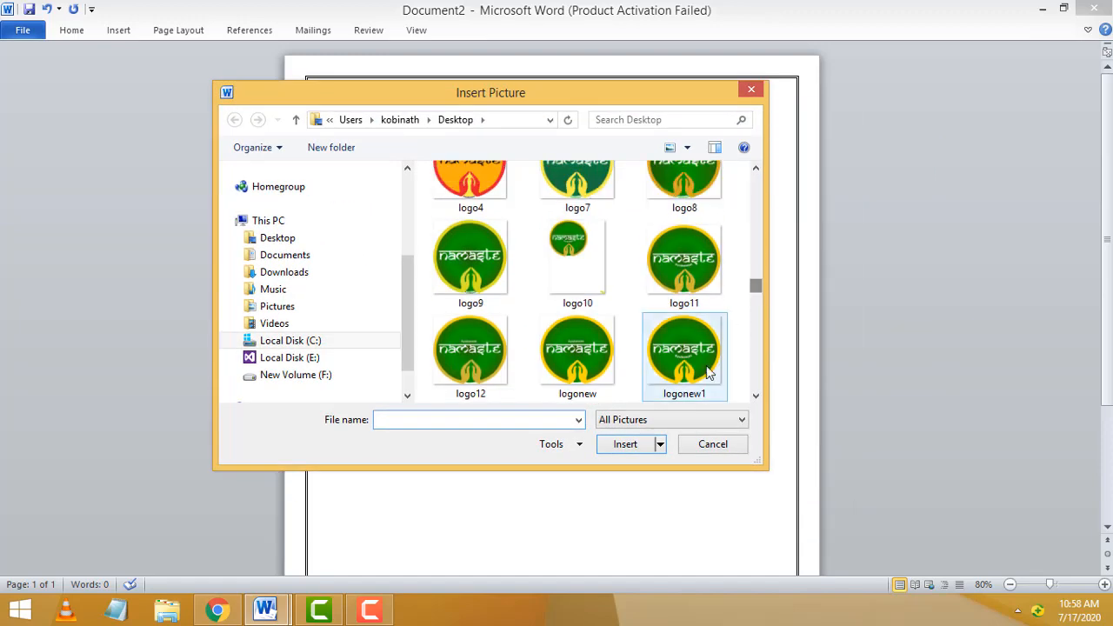
double_click(684, 349)
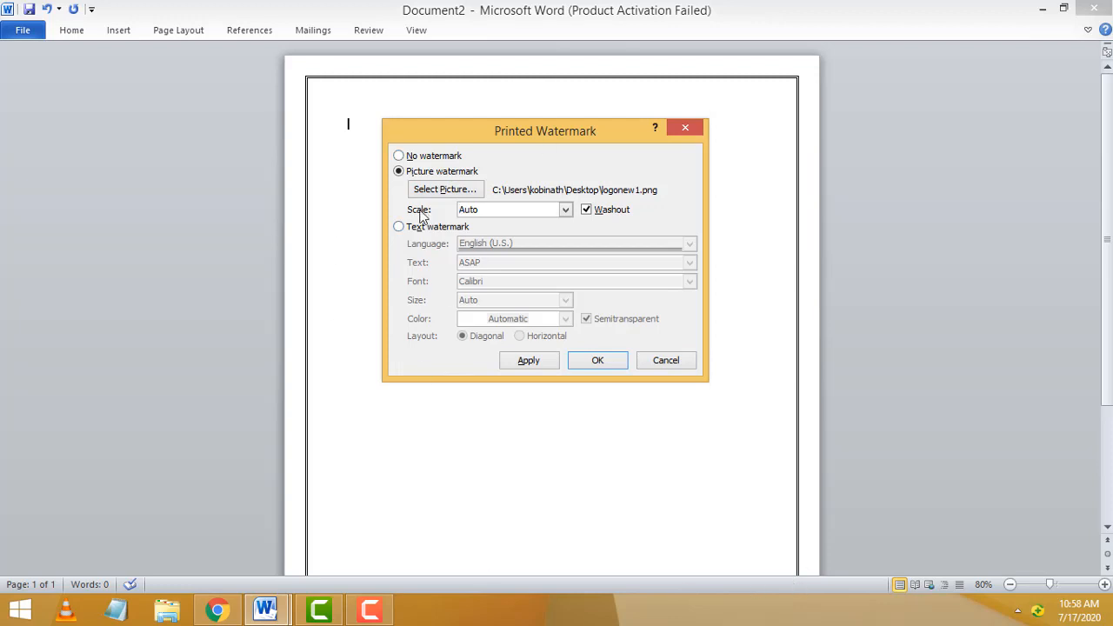
Set the picture watermark's scale to 50%, apply it to the page and close the watermark settings
drag(488, 207, 423, 210)
click(565, 210)
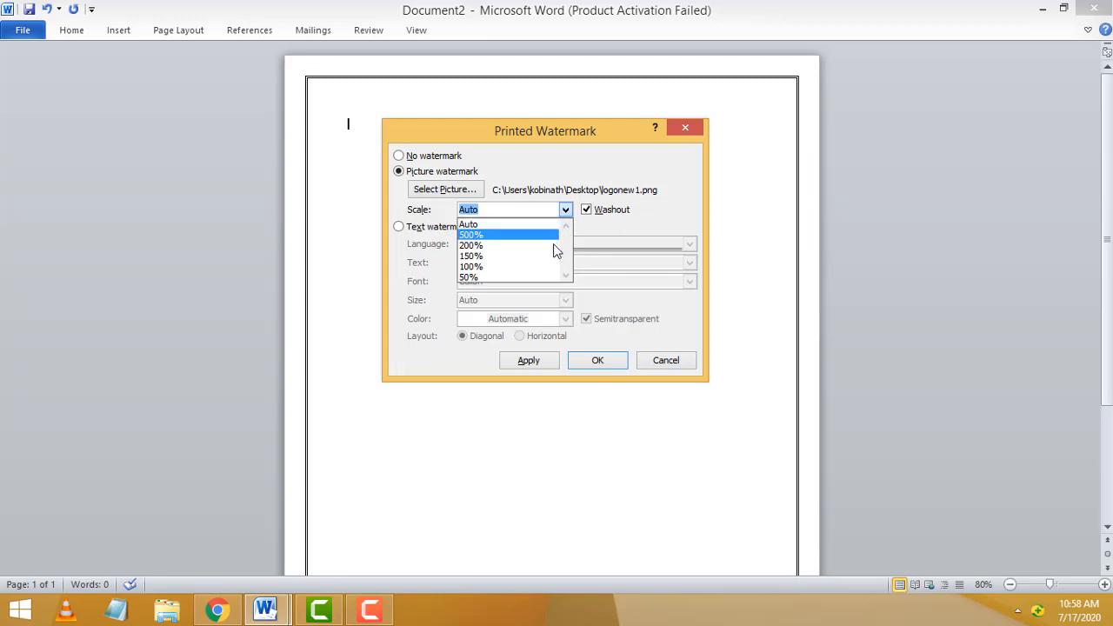
click(484, 278)
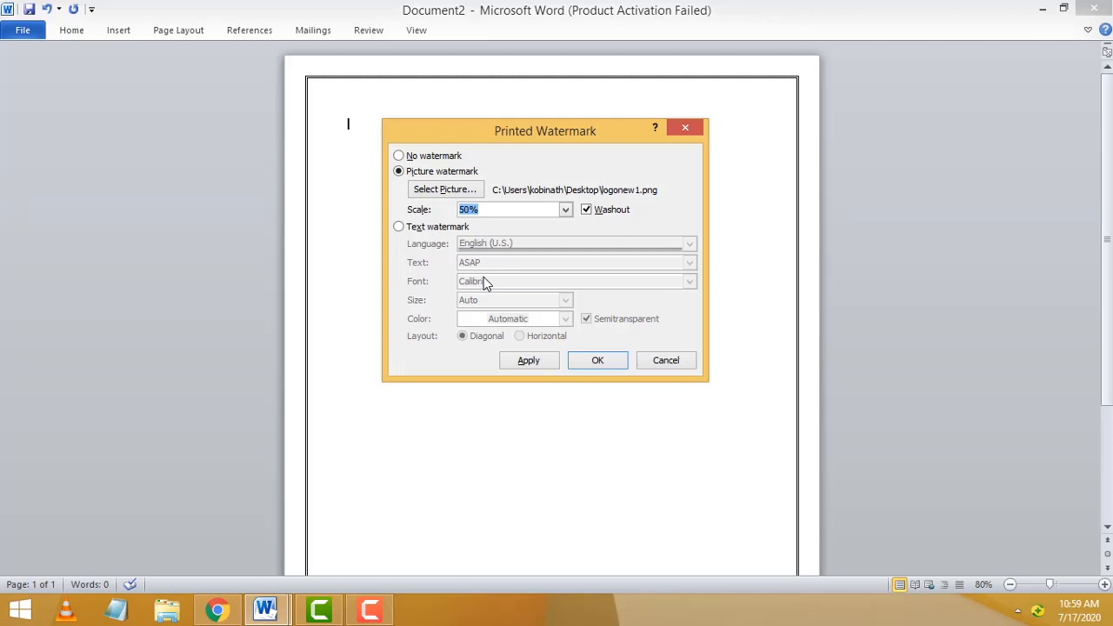
click(549, 361)
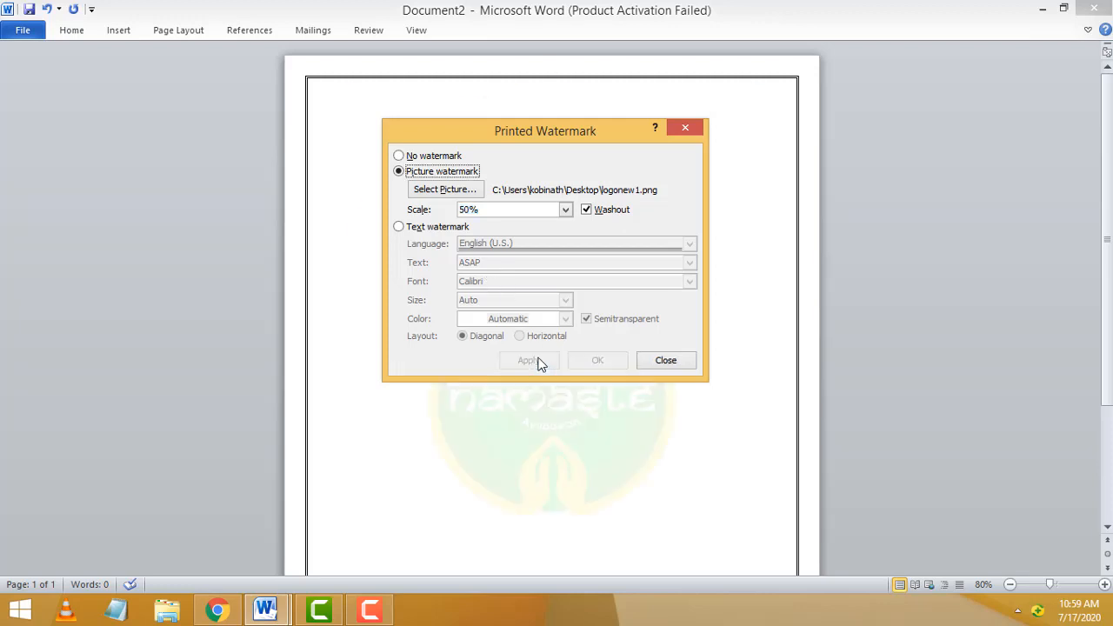
click(658, 360)
Examine the size, position and faded look of the logo watermark over the whole page
scroll(715, 340, down, 4)
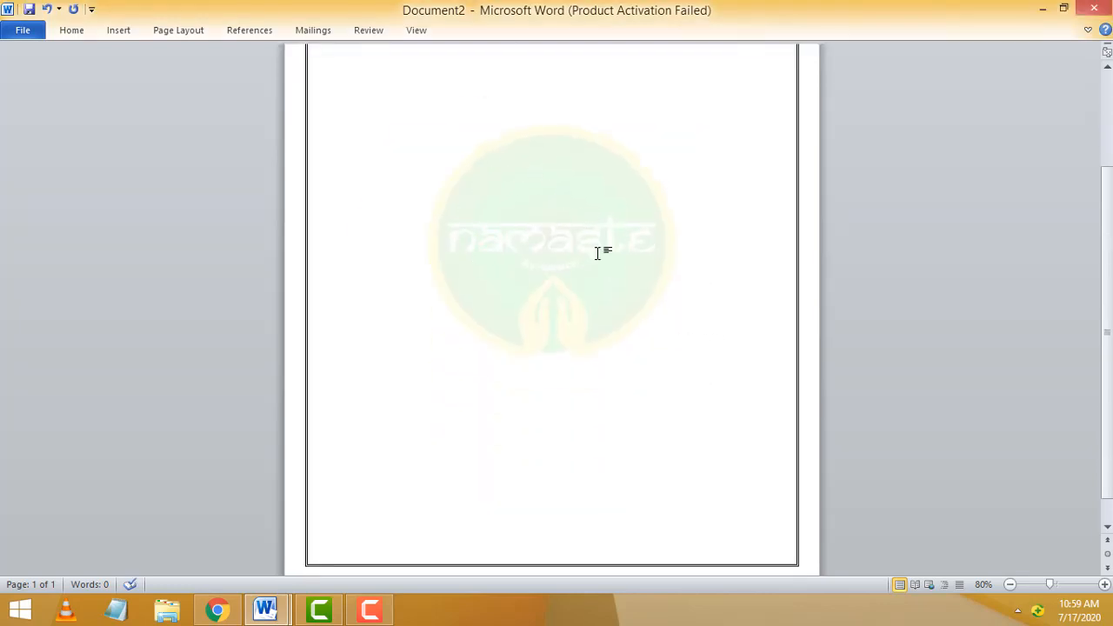
scroll(824, 315, up, 4)
scroll(544, 418, down, 3)
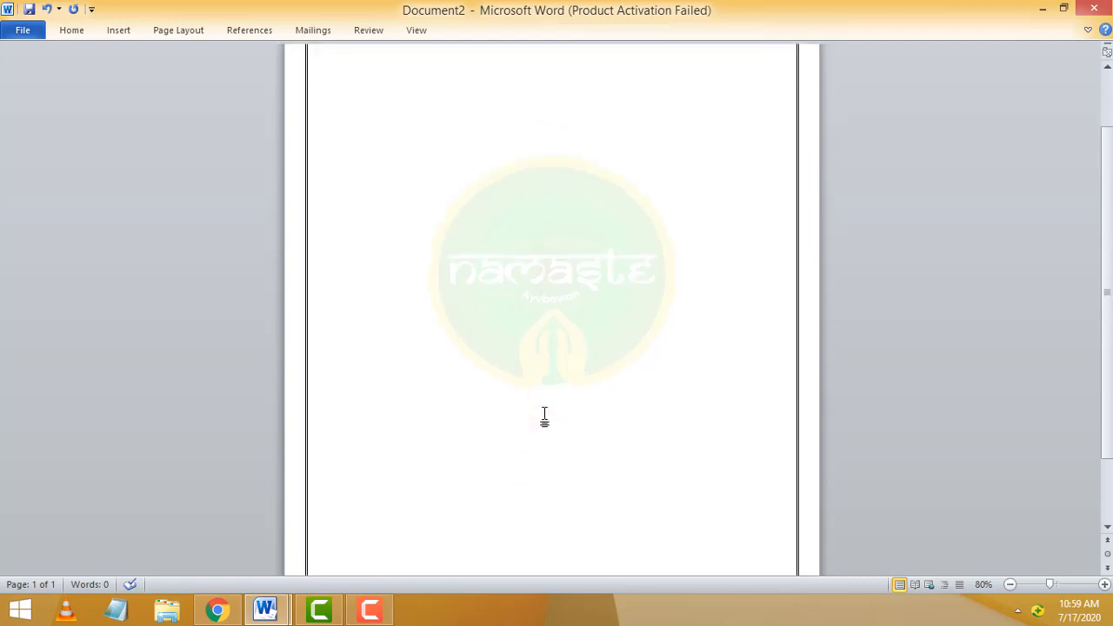
scroll(545, 417, down, 1)
scroll(785, 303, up, 3)
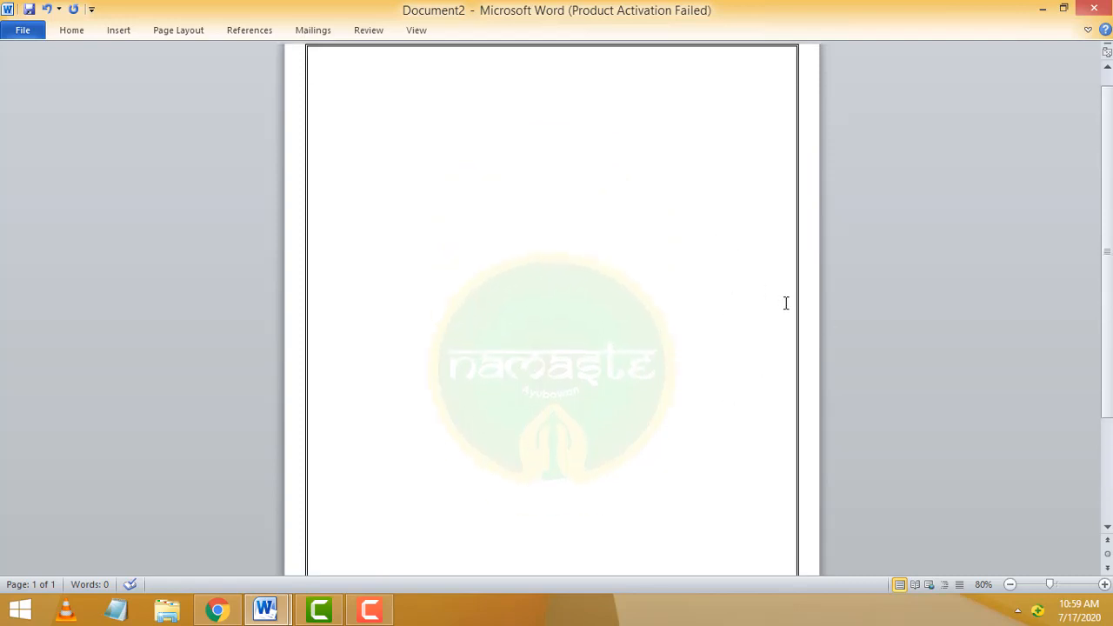
scroll(789, 303, down, 2)
scroll(793, 304, up, 4)
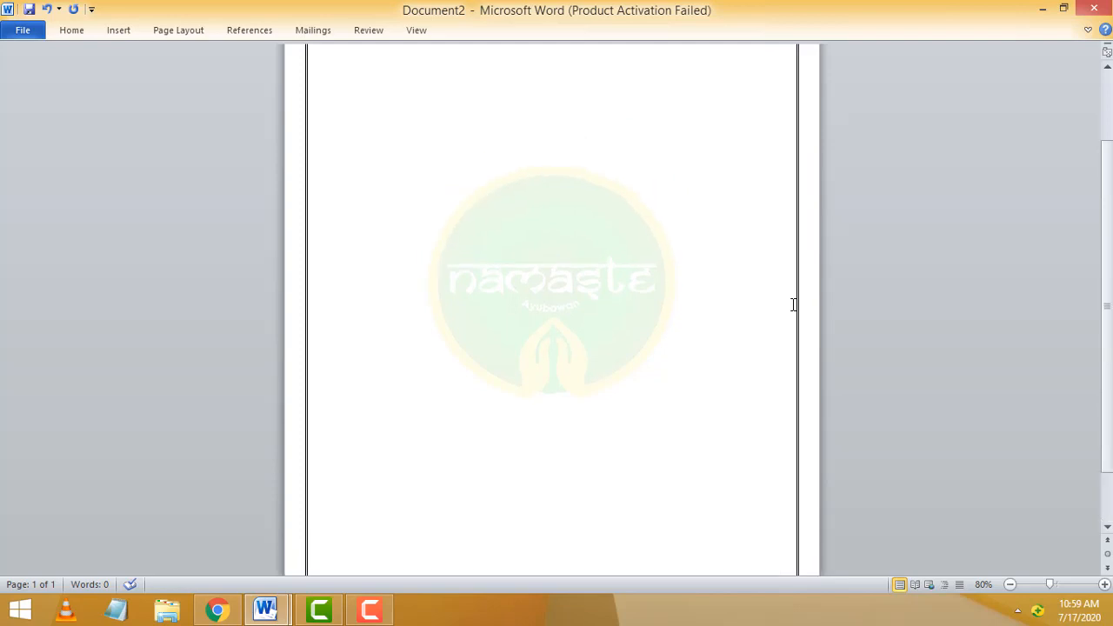
scroll(522, 478, down, 3)
scroll(625, 439, up, 3)
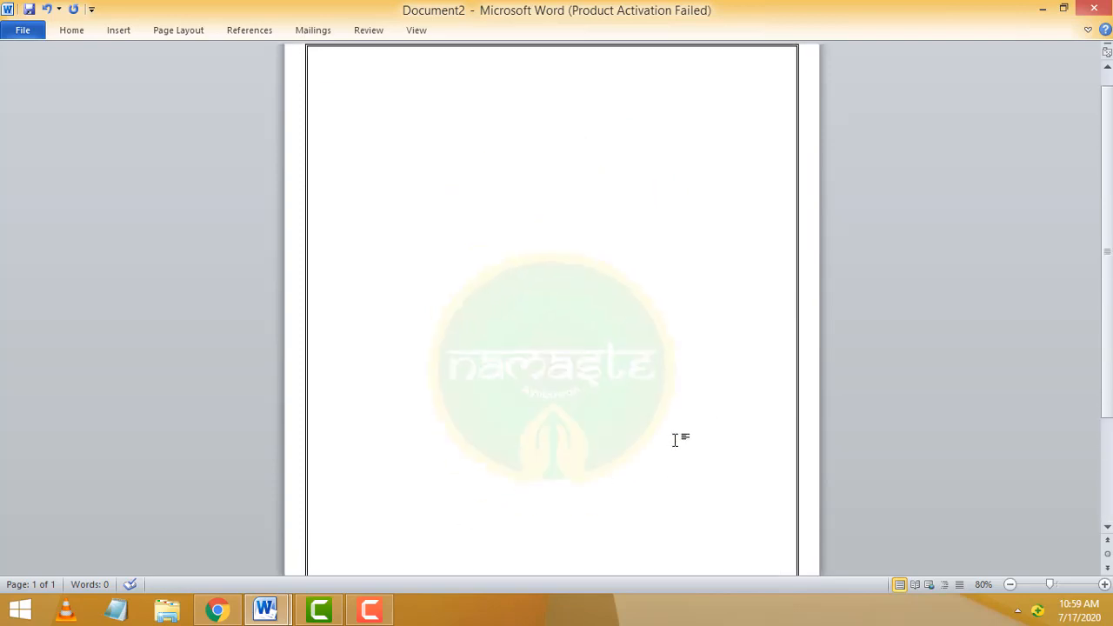
scroll(725, 437, down, 4)
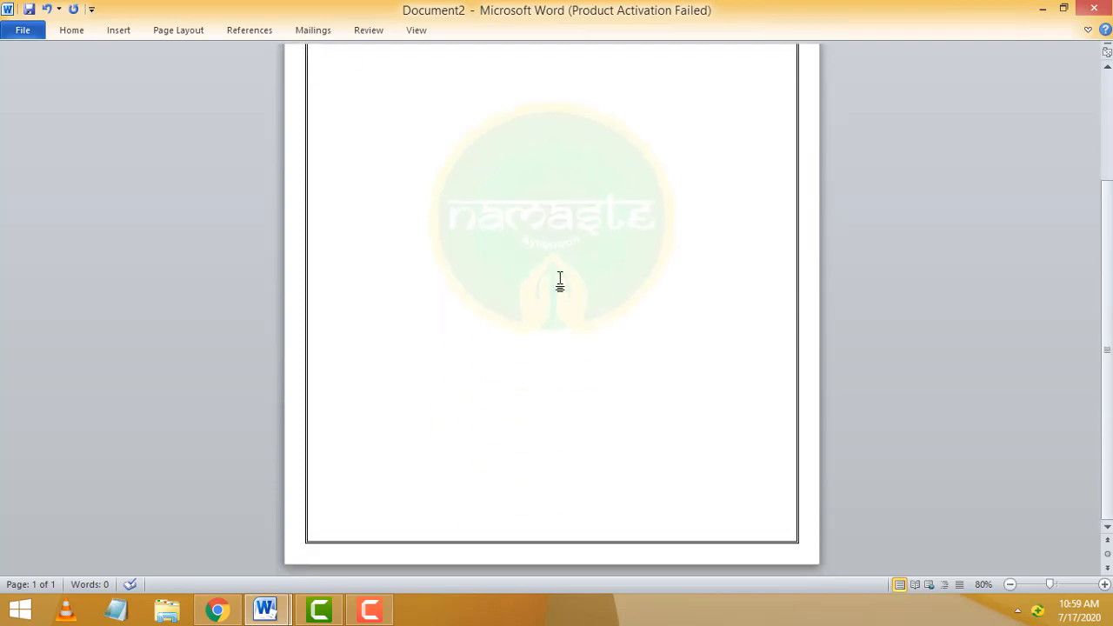
scroll(681, 360, up, 3)
scroll(706, 384, down, 2)
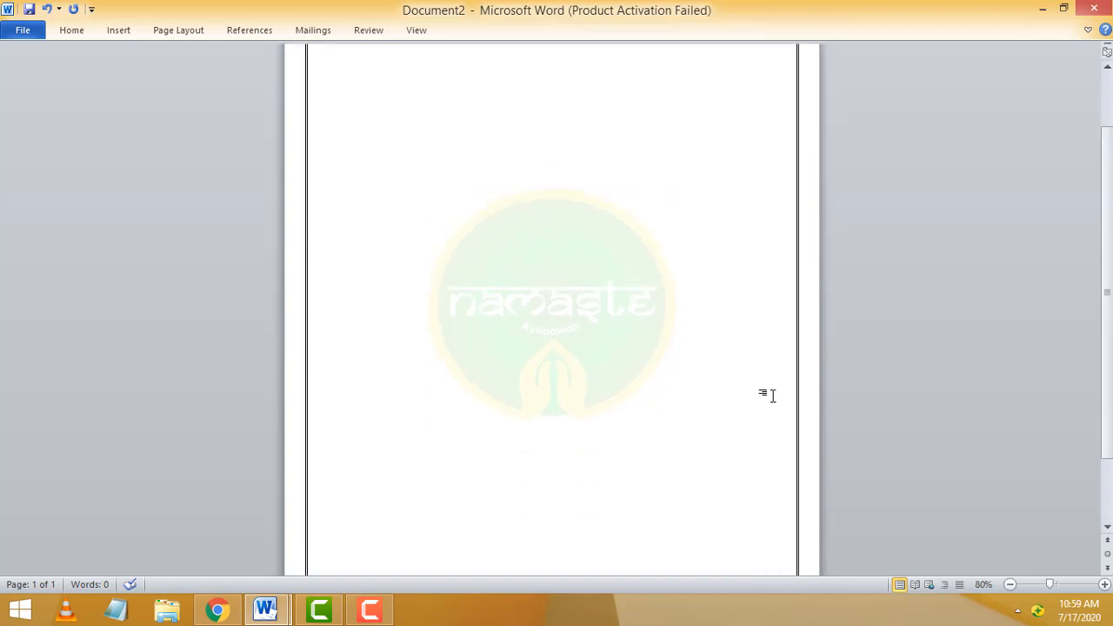
scroll(578, 359, down, 1)
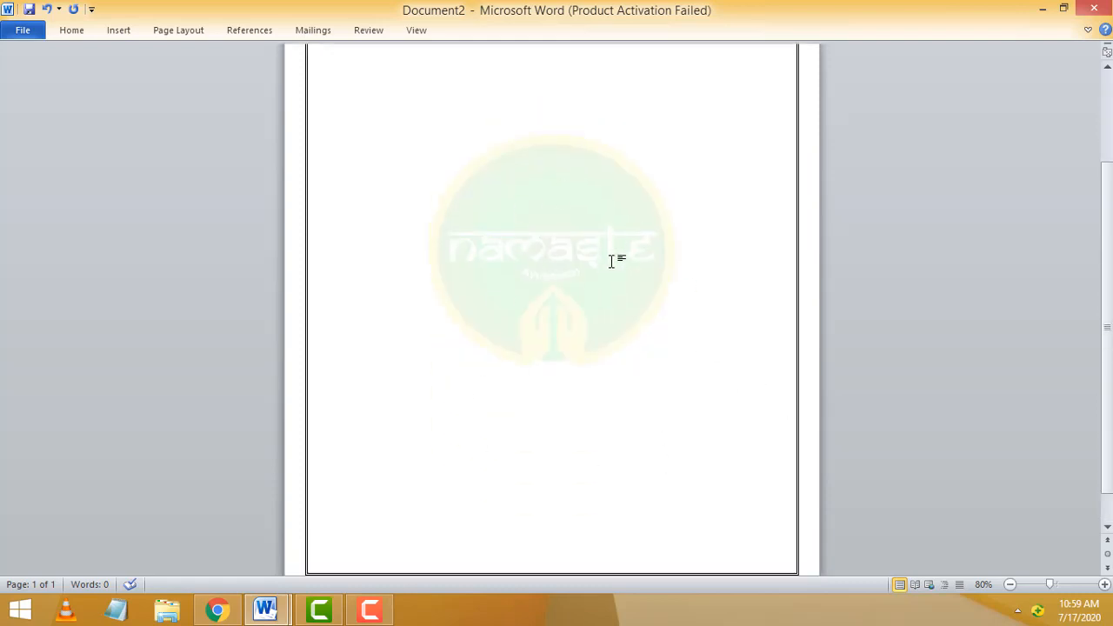
scroll(712, 373, up, 2)
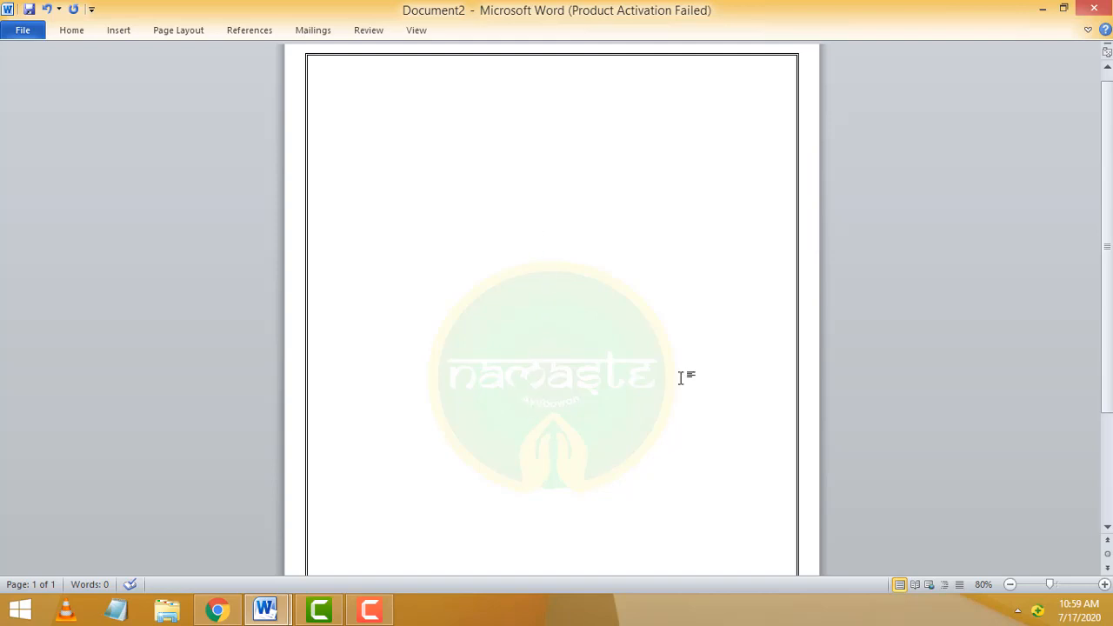
scroll(680, 376, up, 1)
Remove the logo picture watermark from the page
click(165, 33)
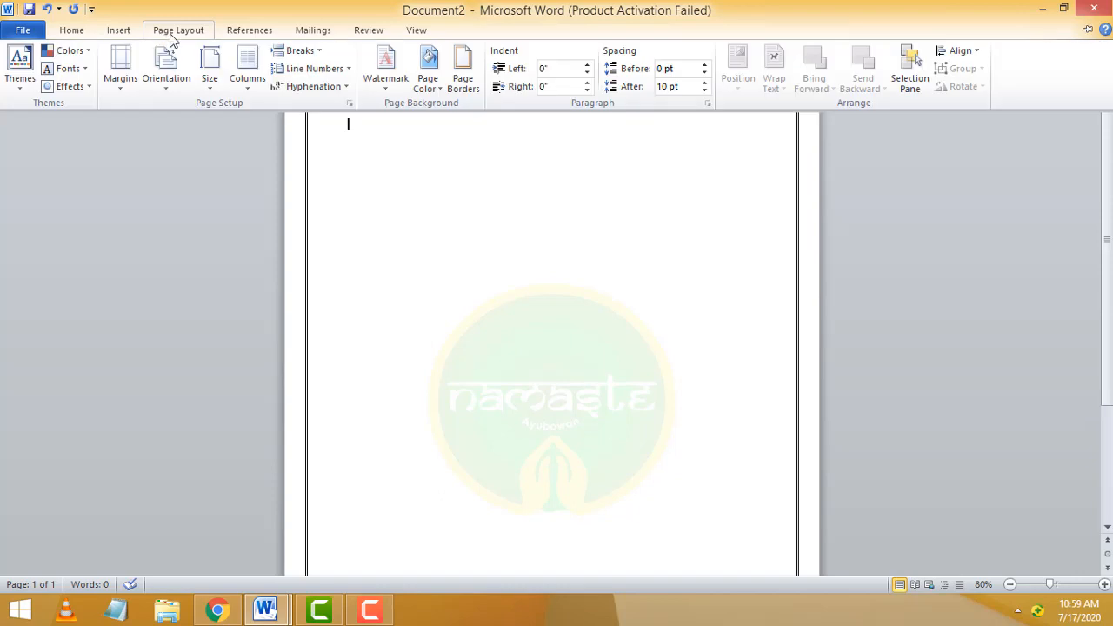
click(380, 91)
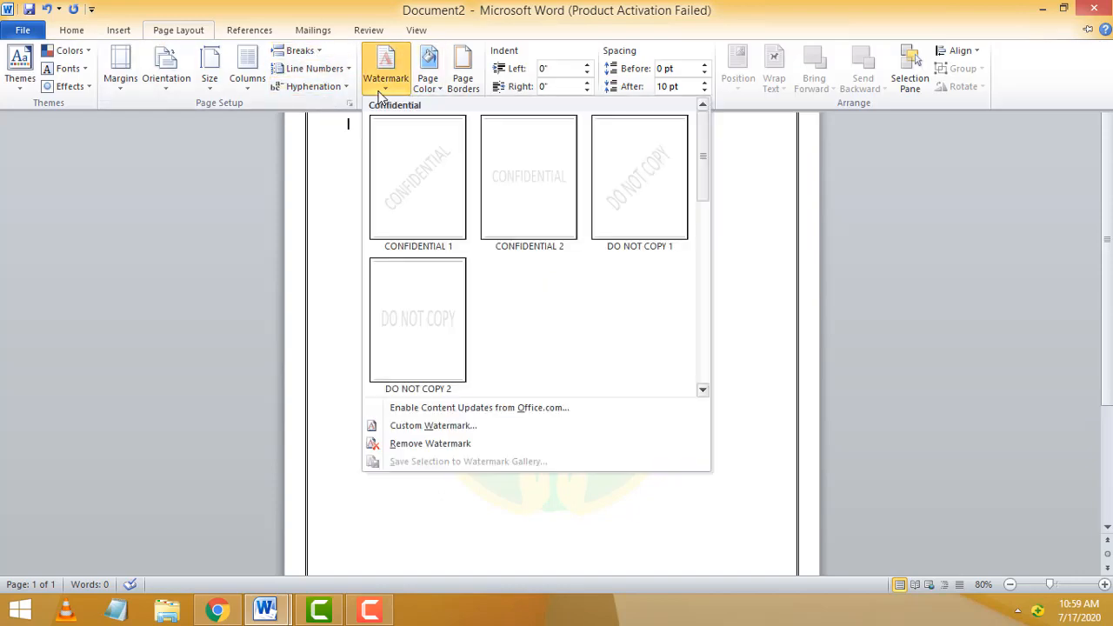
click(414, 444)
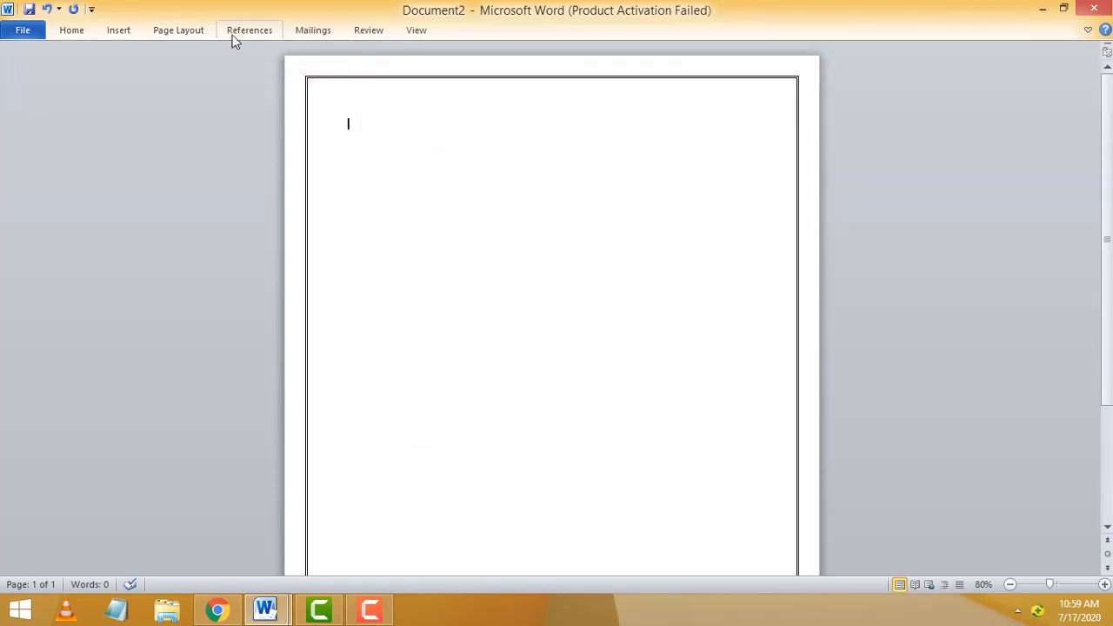
Set up a custom text watermark with the text Tutusfunny
click(183, 31)
click(386, 85)
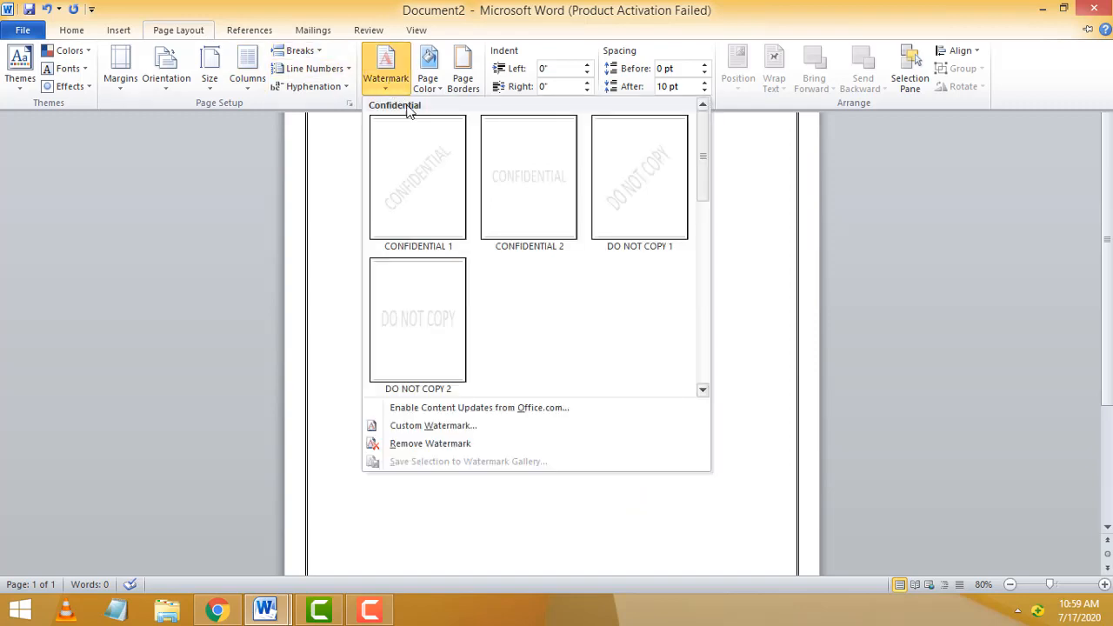
click(422, 426)
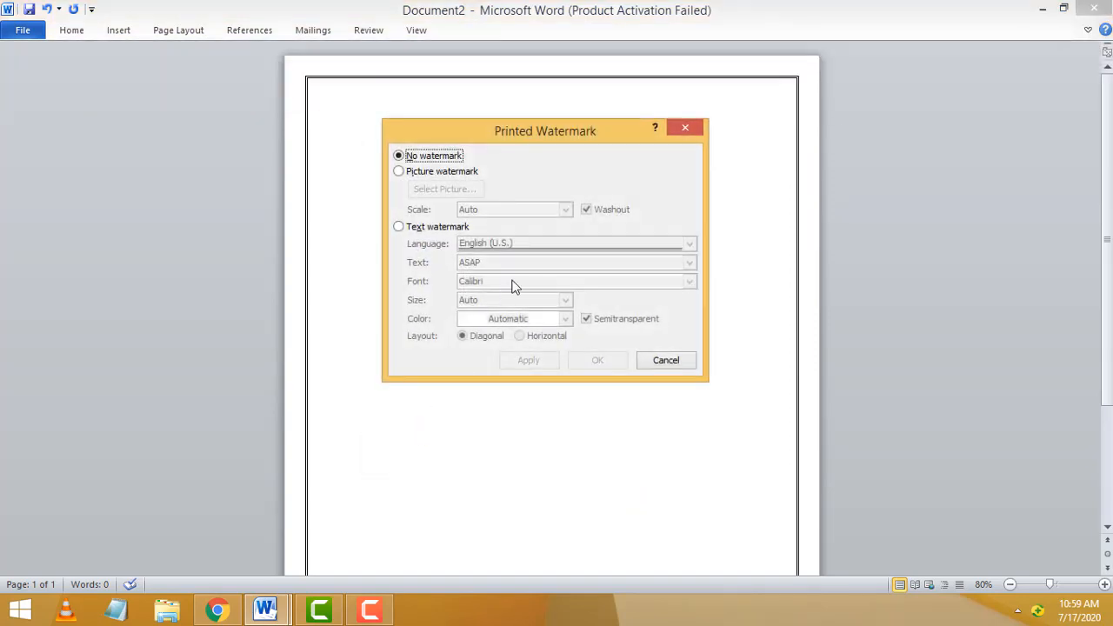
click(398, 224)
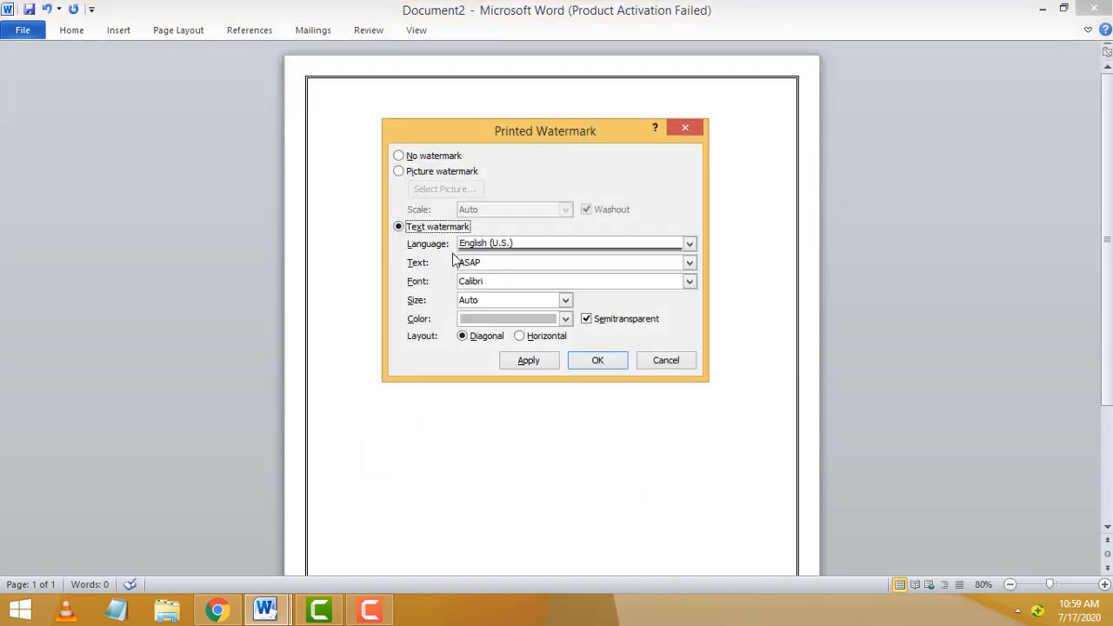
click(506, 263)
key(ctrl+a)
text(Tutusfunn)
Set the text watermark's color to black, apply it to the page, close the watermark settings and check the result
click(559, 318)
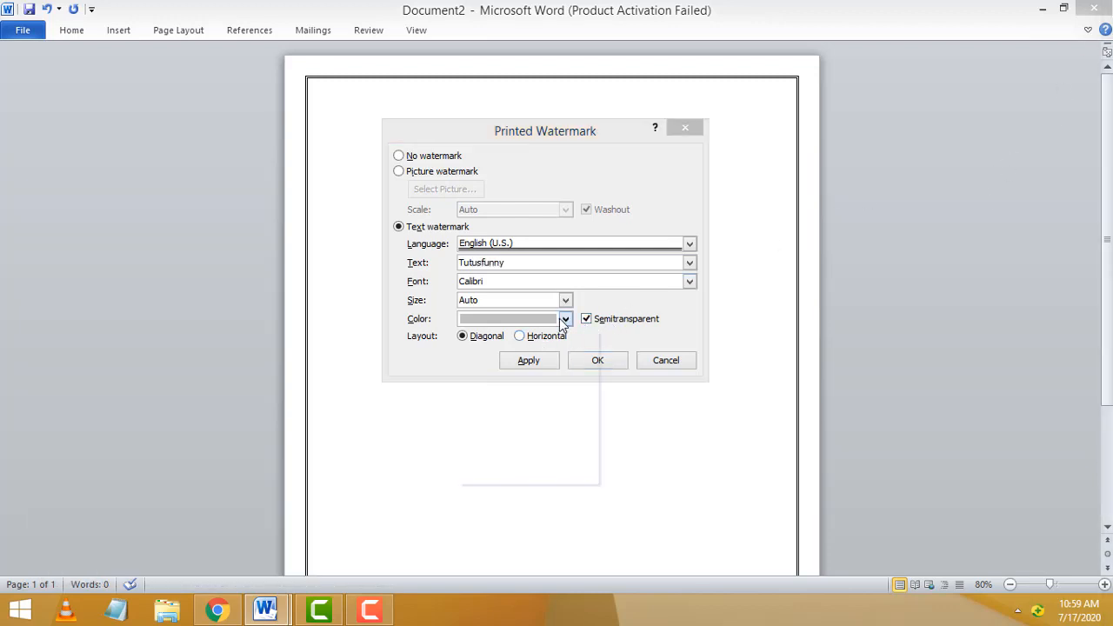
click(479, 369)
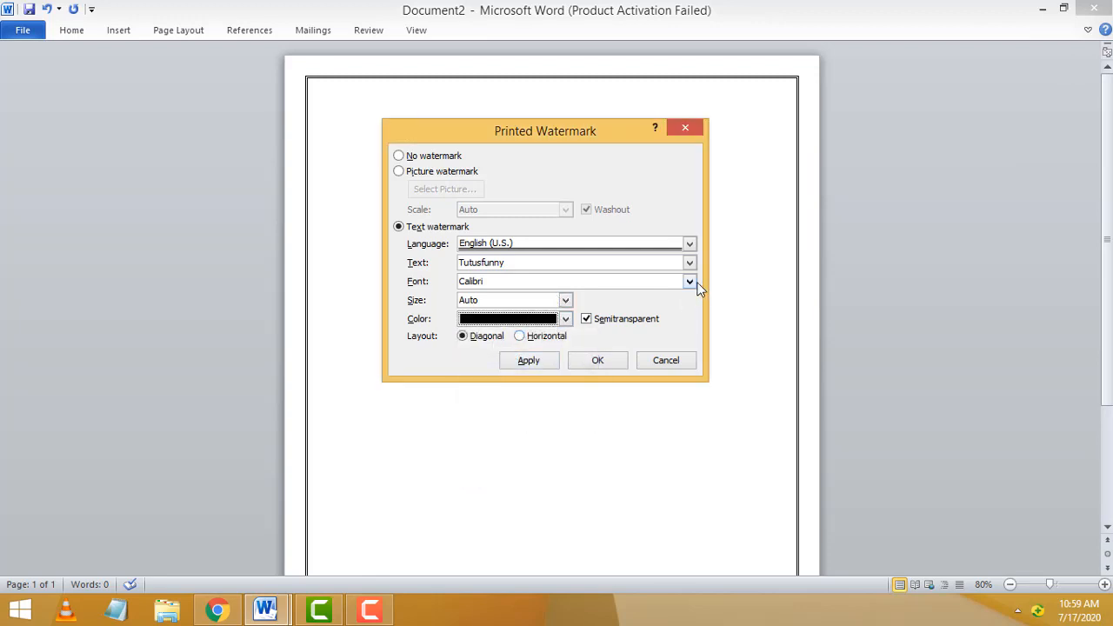
click(528, 362)
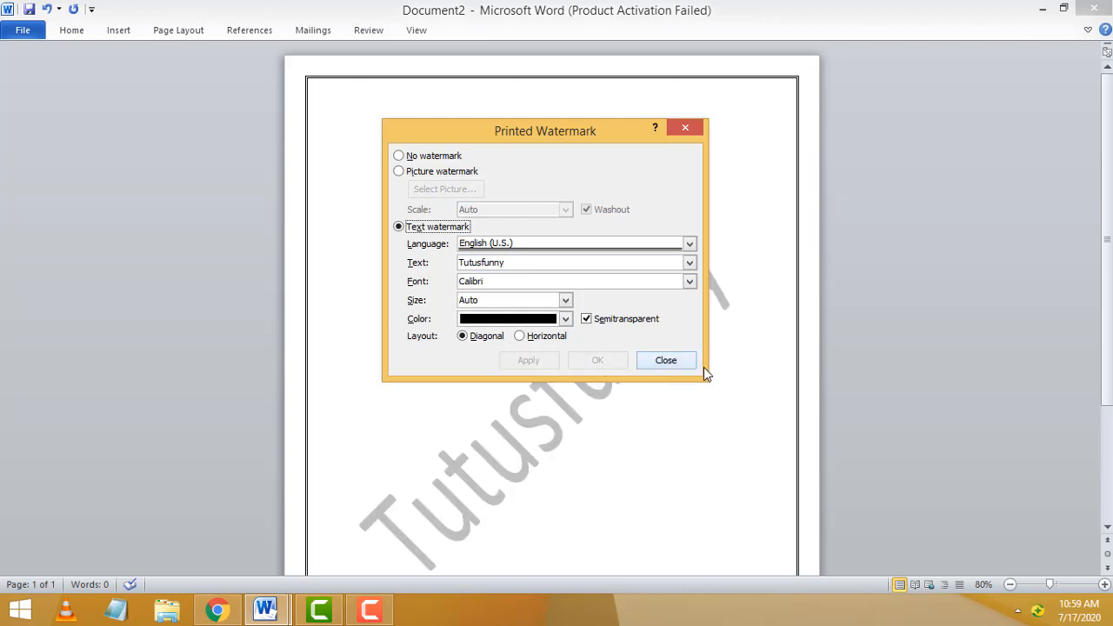
click(682, 360)
scroll(870, 356, down, 5)
scroll(871, 356, up, 5)
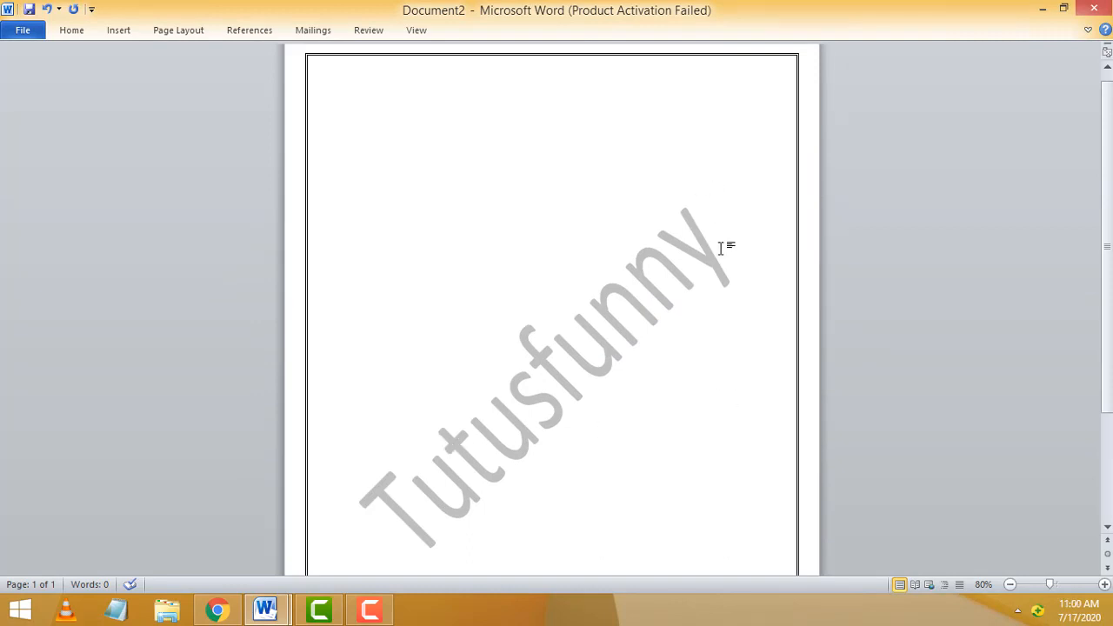
scroll(785, 284, up, 1)
scroll(785, 284, down, 2)
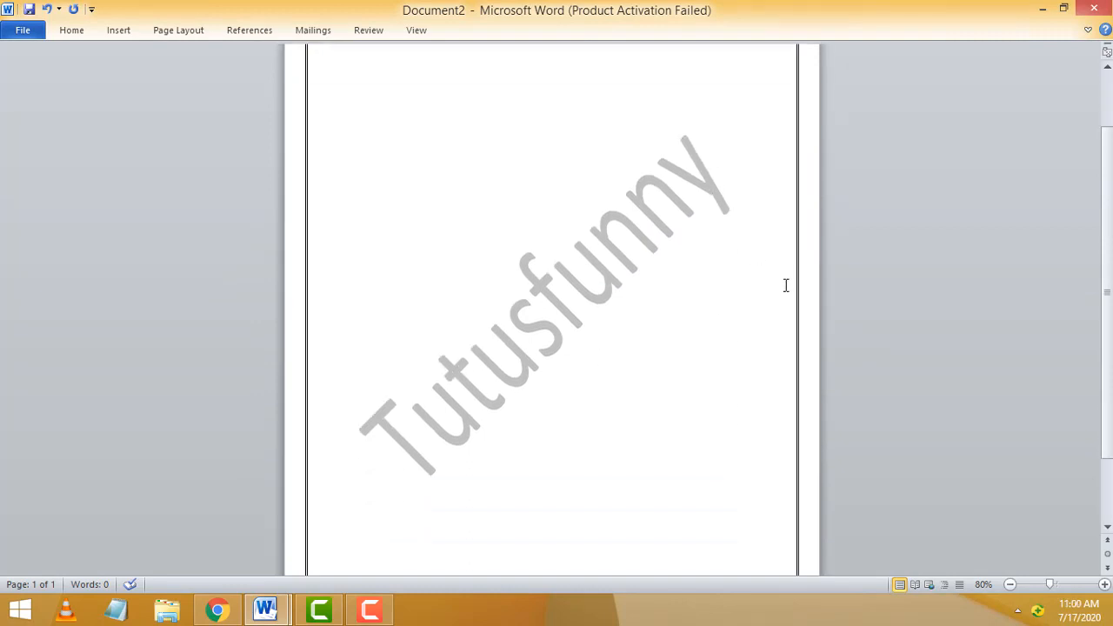